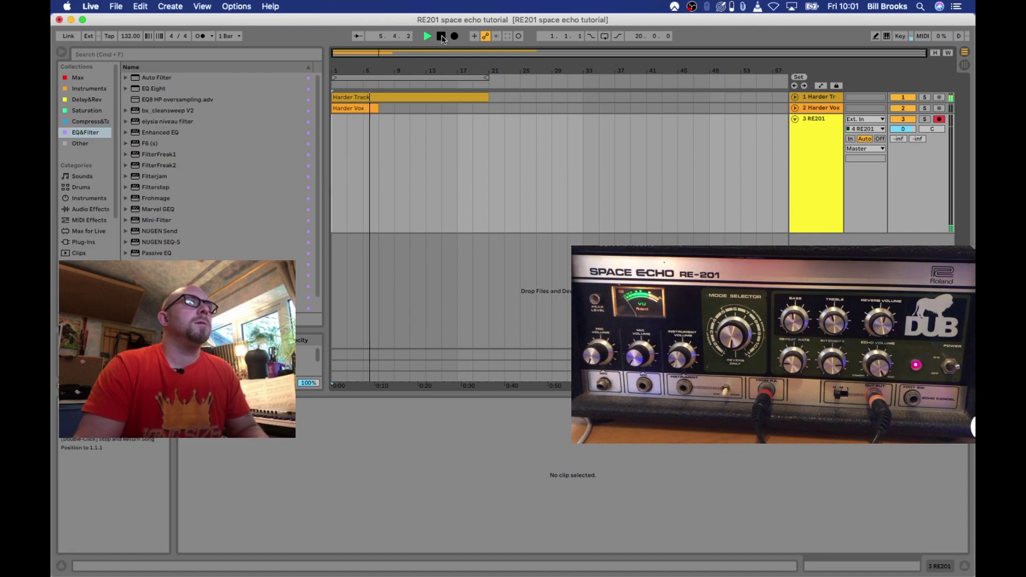
- Stop playback and review the mono input names, including RE201, in the audio preferences' input configuration
left_click(441, 37)
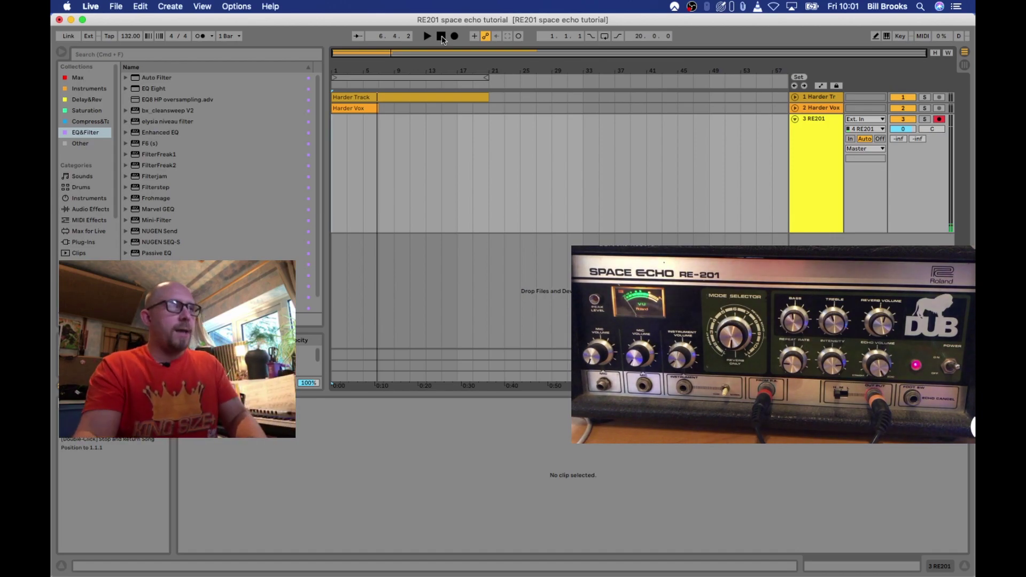
key("super+comma")
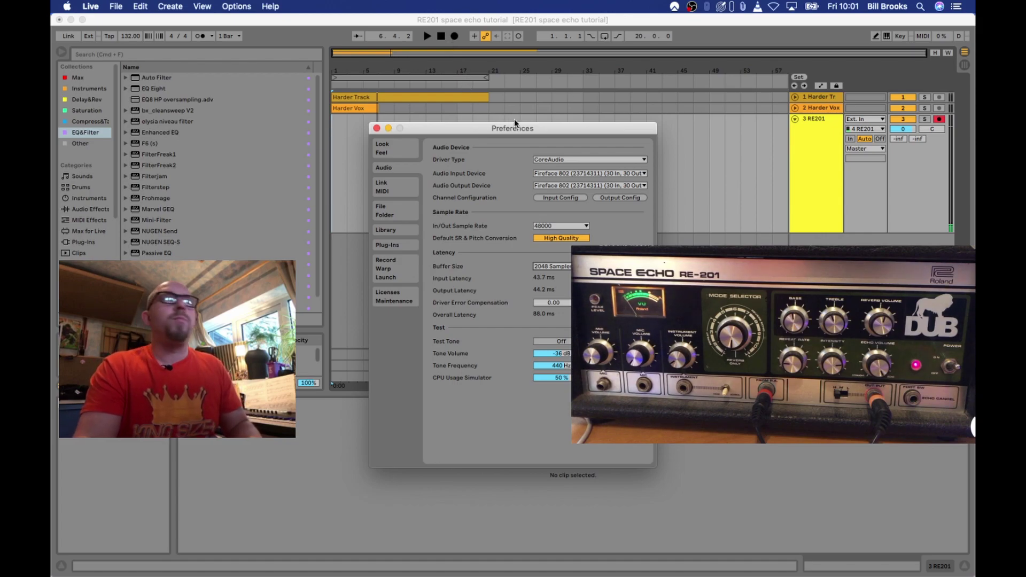
left_click_drag(515, 122, 447, 75)
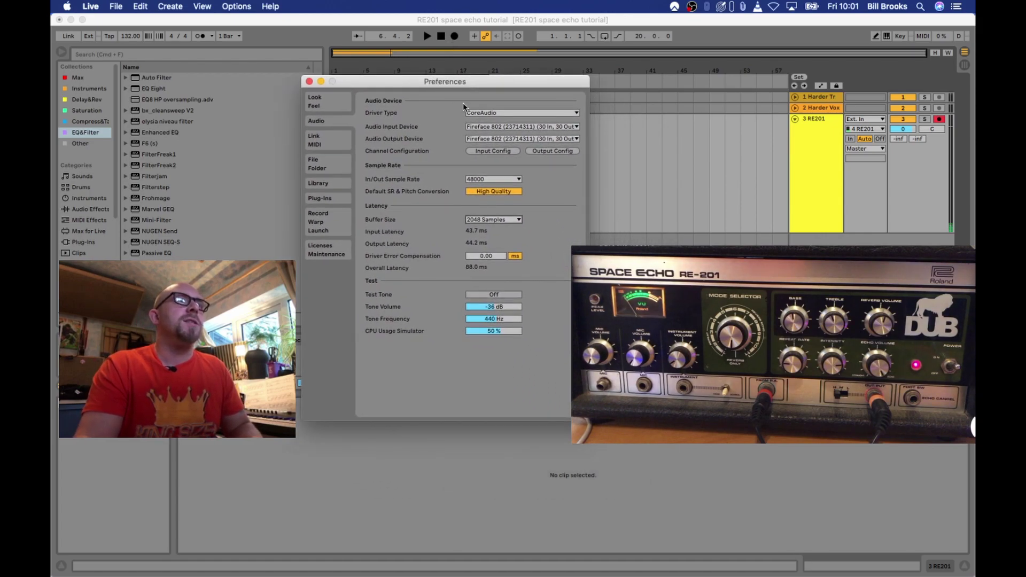
left_click(502, 152)
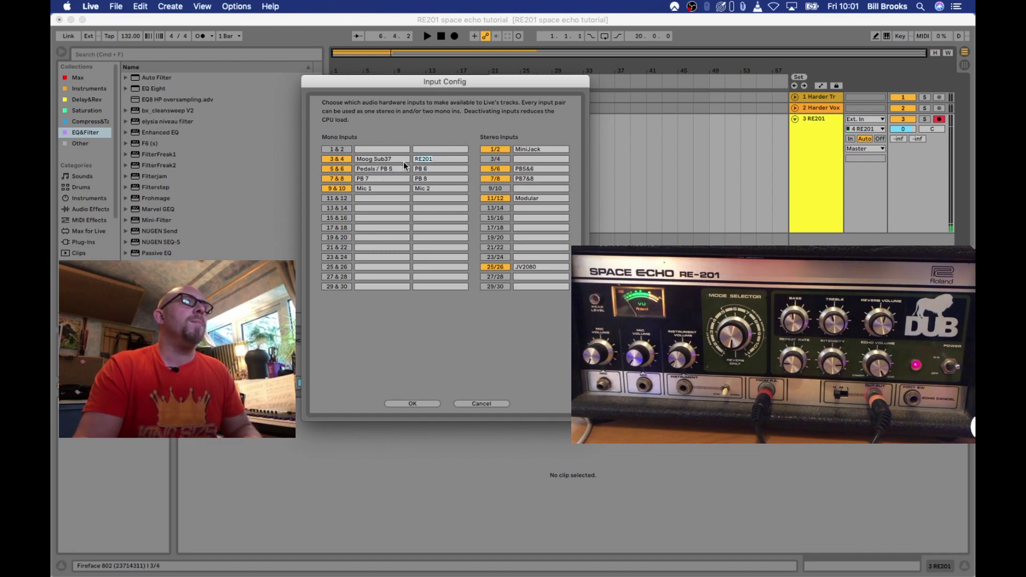
left_click(434, 404)
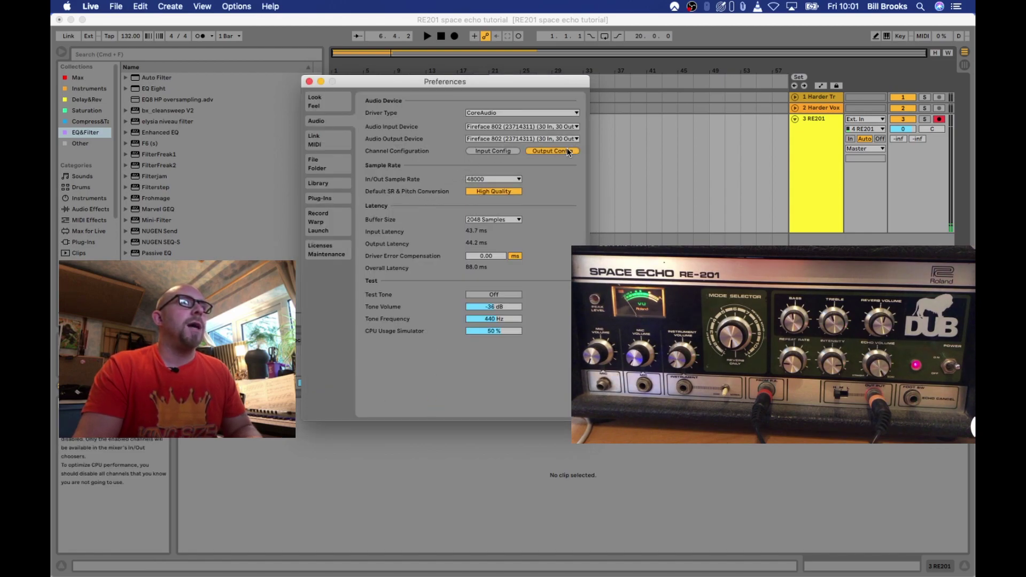
- Check the RE201 label on mono output 6 in the output configuration, and close the preferences
left_click(552, 151)
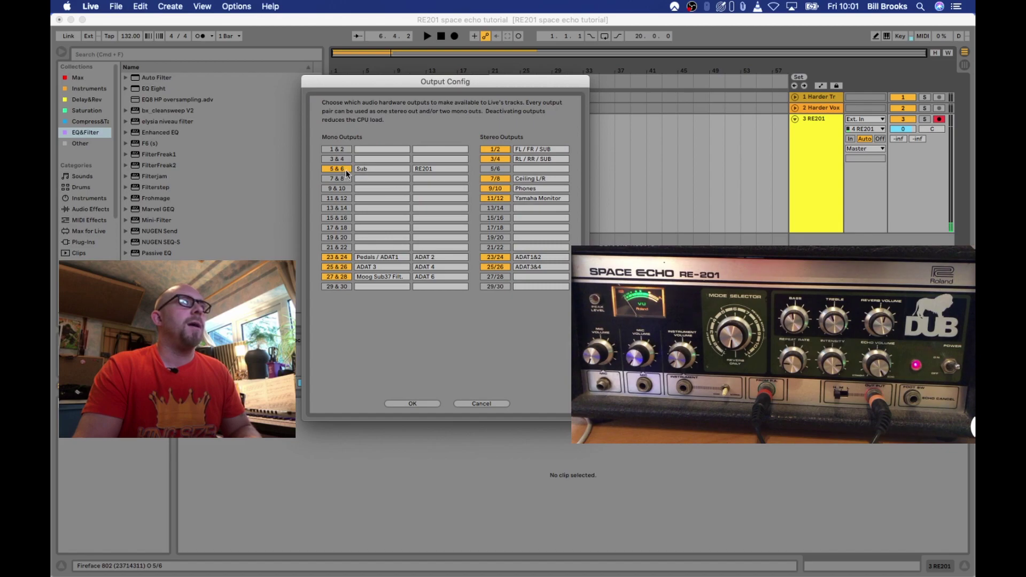
double_click(429, 170)
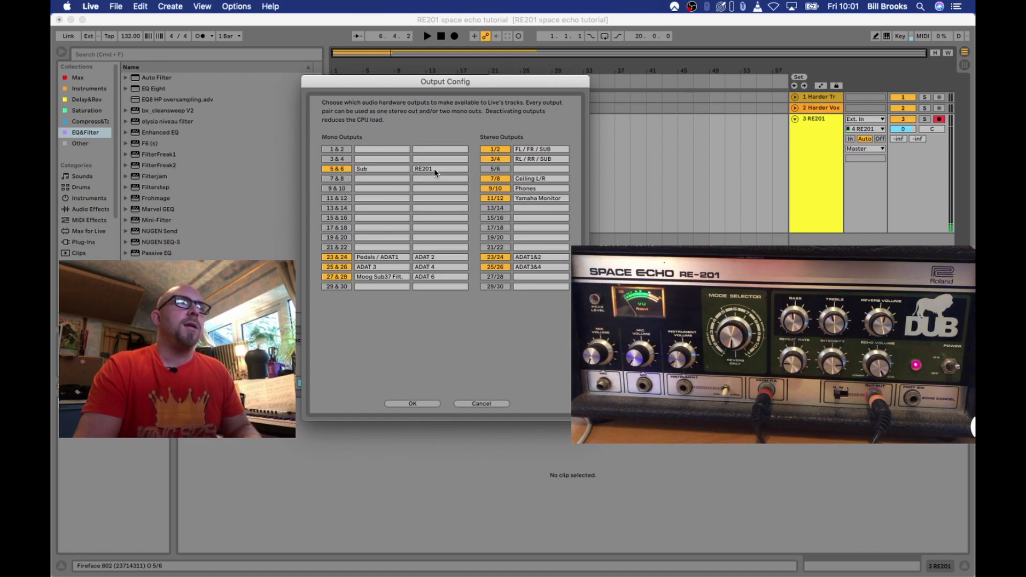
key("Return")
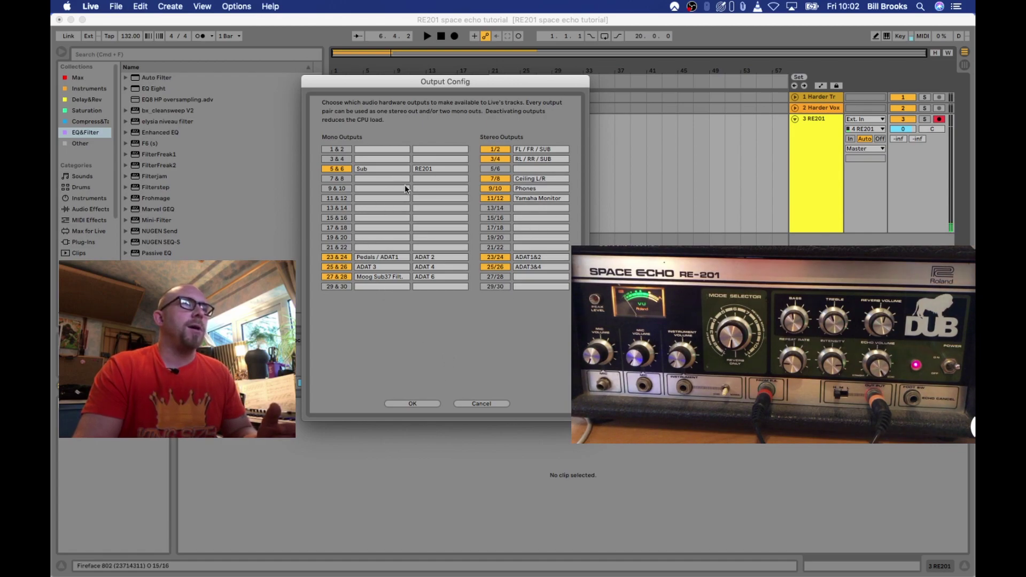
left_click(420, 404)
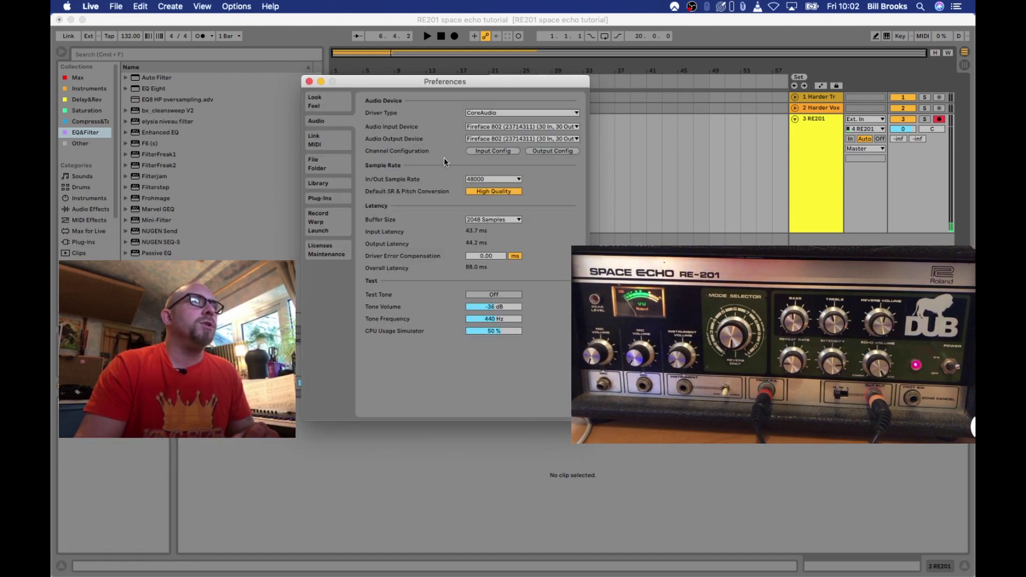
left_click(308, 82)
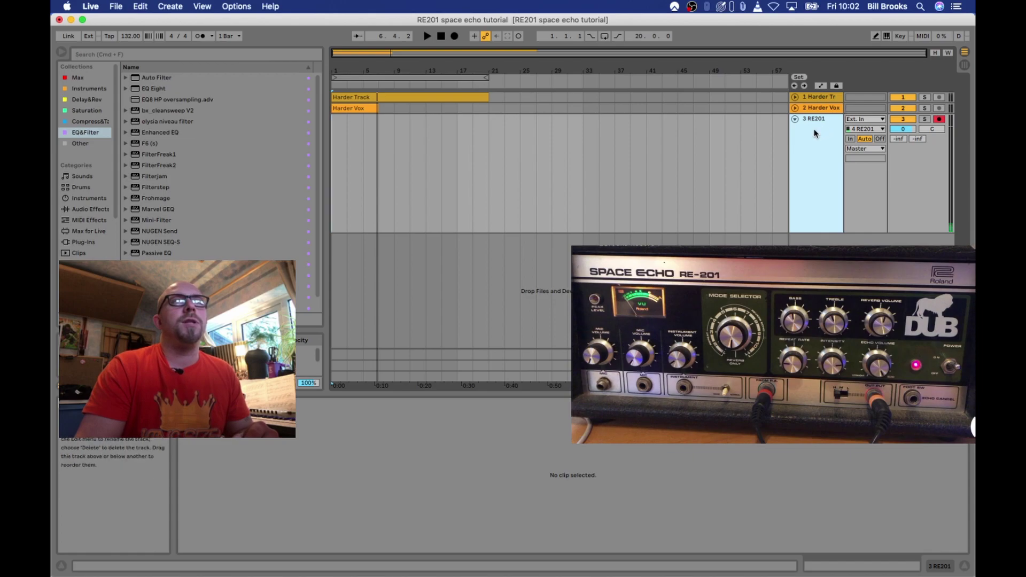
- Duplicate the Harder Vox track and unfold the copy
left_click(814, 109)
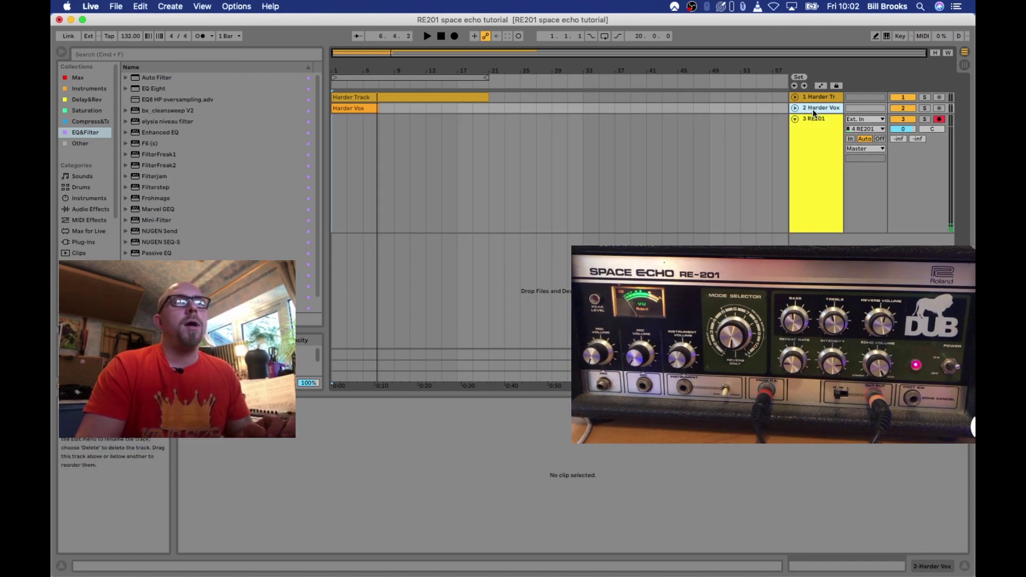
key("super+d")
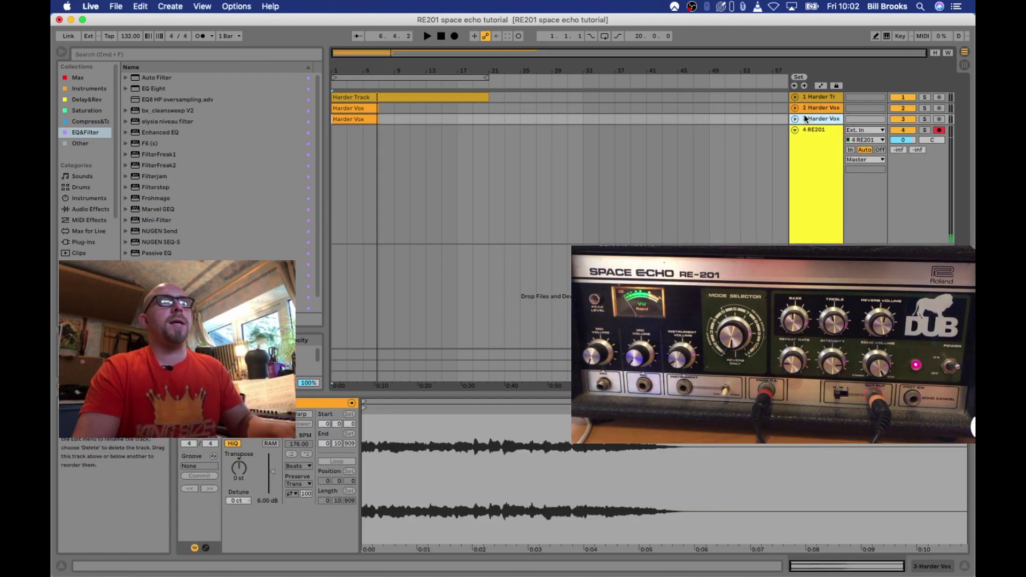
left_click(796, 118)
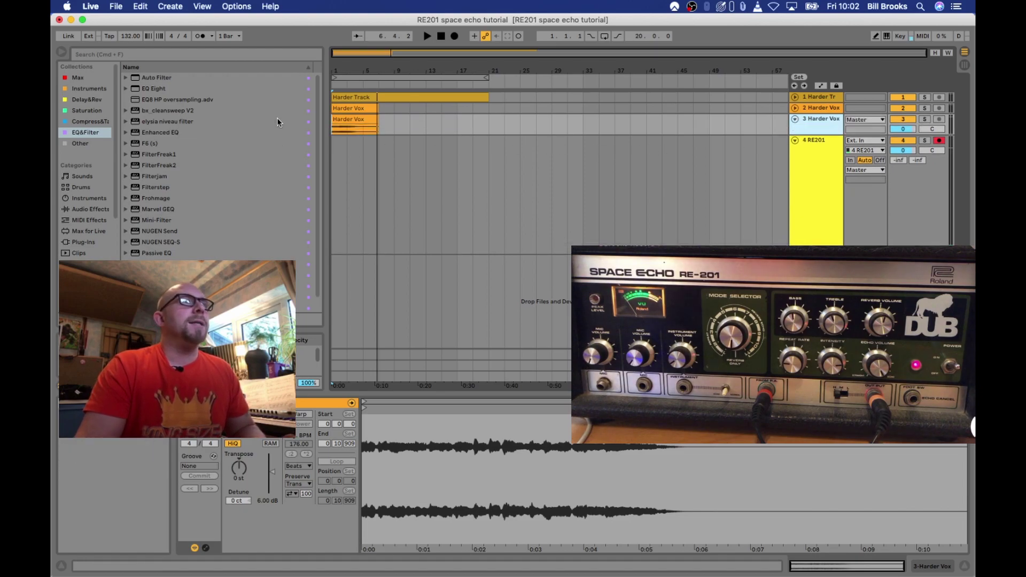
- Trim the start of the duplicated Harder Vox clip to 3.1.1
left_click_drag(341, 75, 355, 107)
left_click(376, 130)
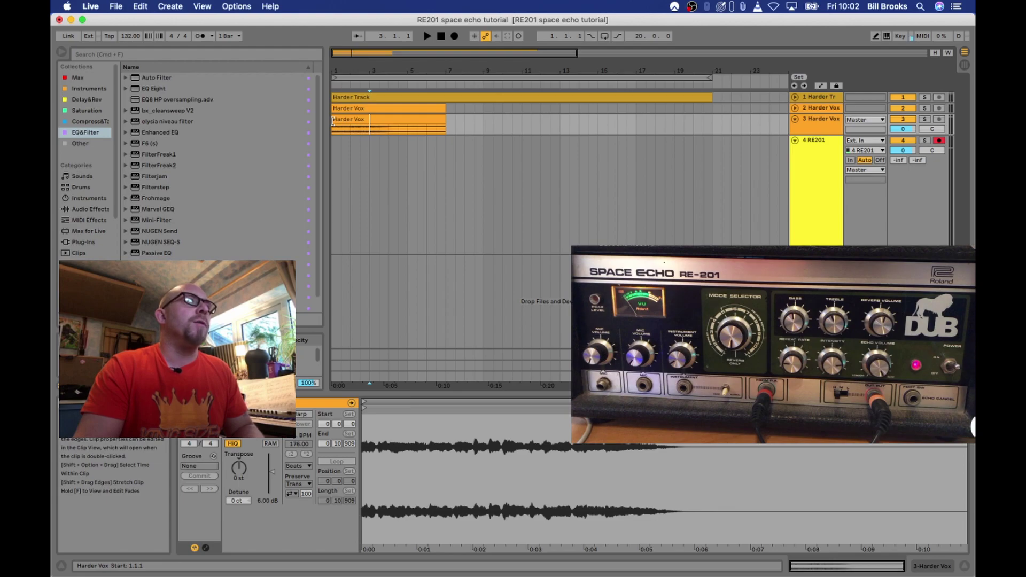
left_click_drag(333, 118, 370, 118)
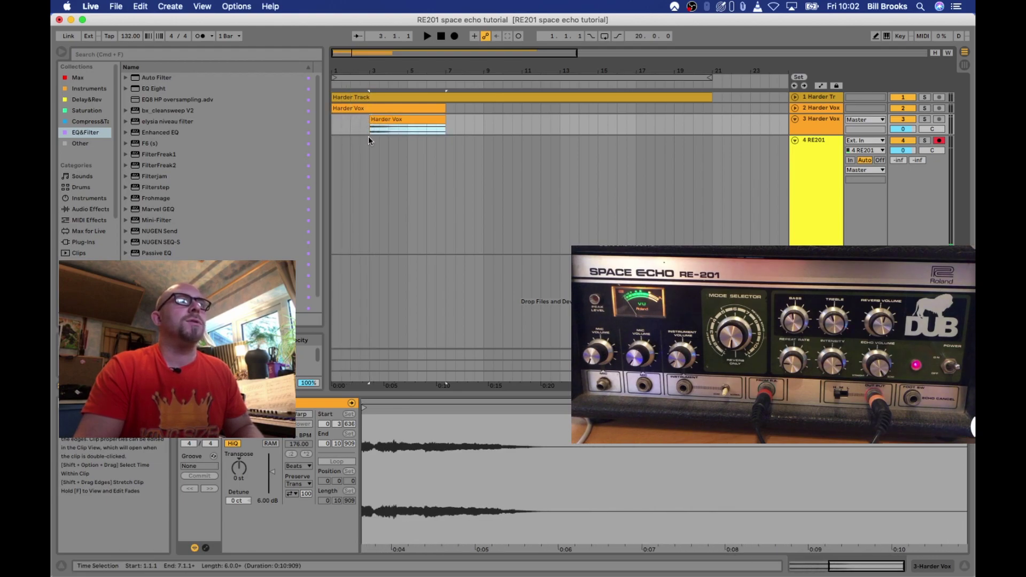
- Play the arrangement from bar 2, solo the duplicated Harder Vox track, and stop playback
left_click(345, 126)
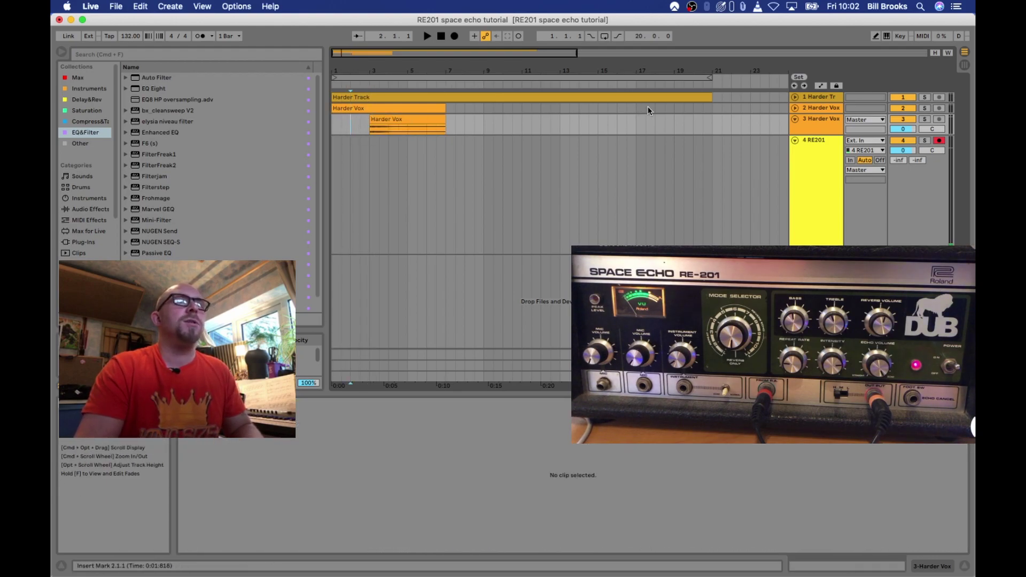
key("space")
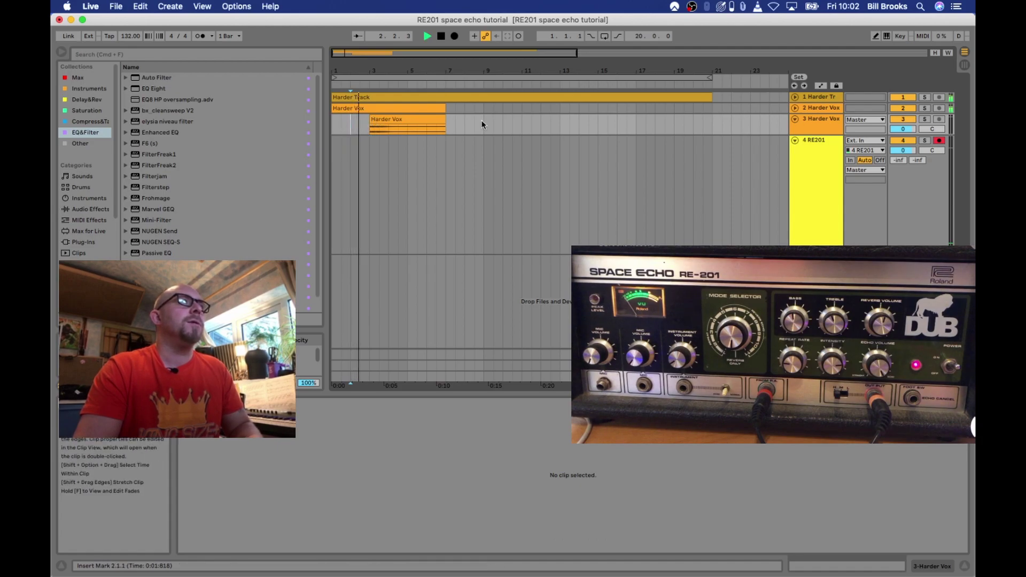
left_click(923, 118)
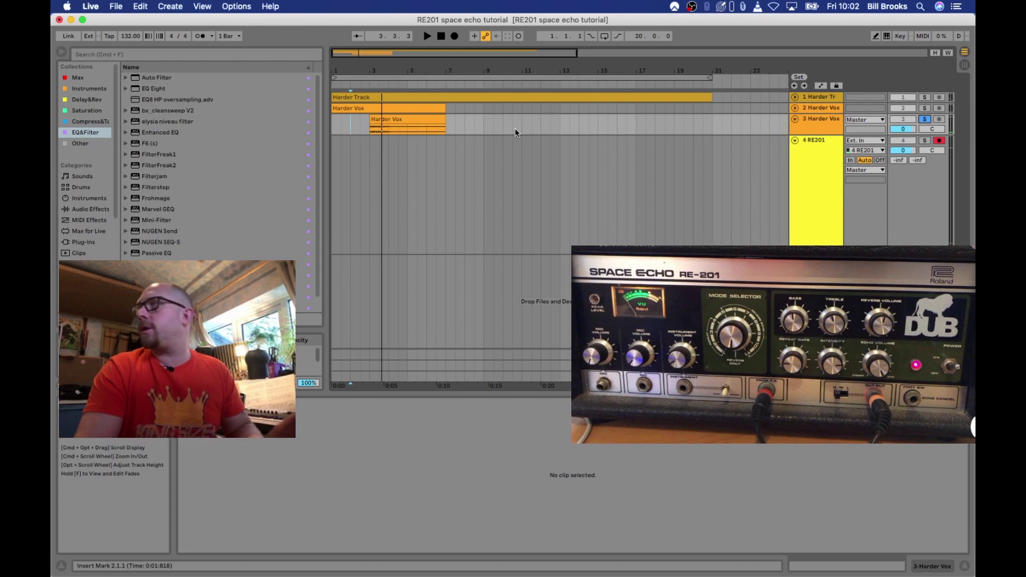
key("space")
- Extend the duplicated vocal clip's start back to 2.4.4 and make its track taller
left_click(381, 115)
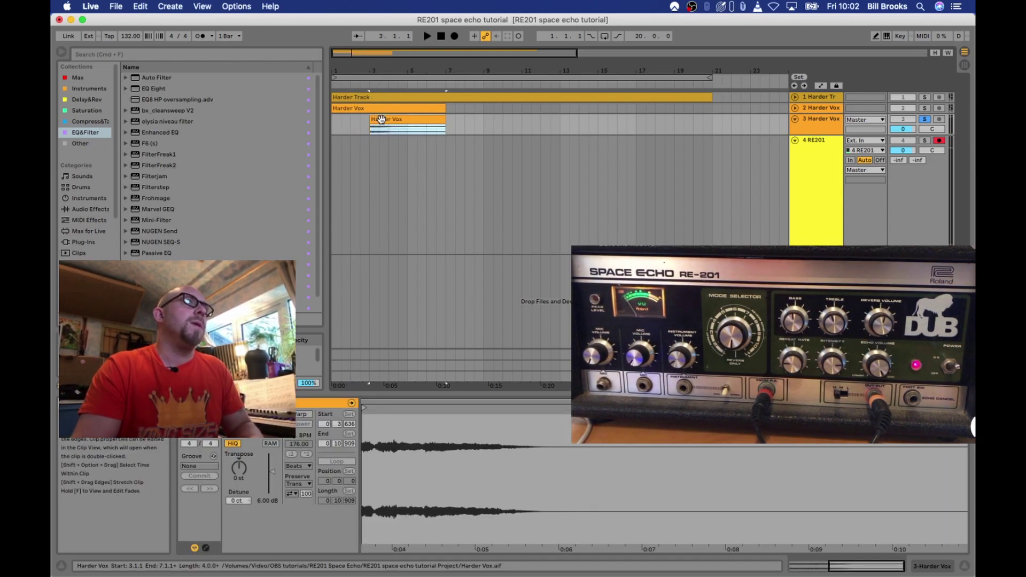
left_click_drag(372, 84, 381, 127)
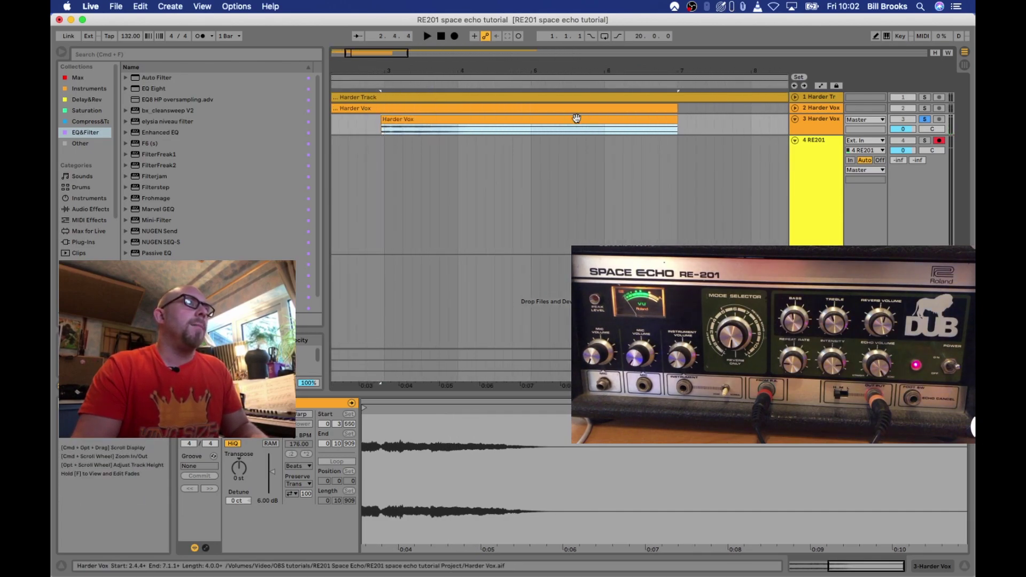
left_click_drag(801, 134, 802, 168)
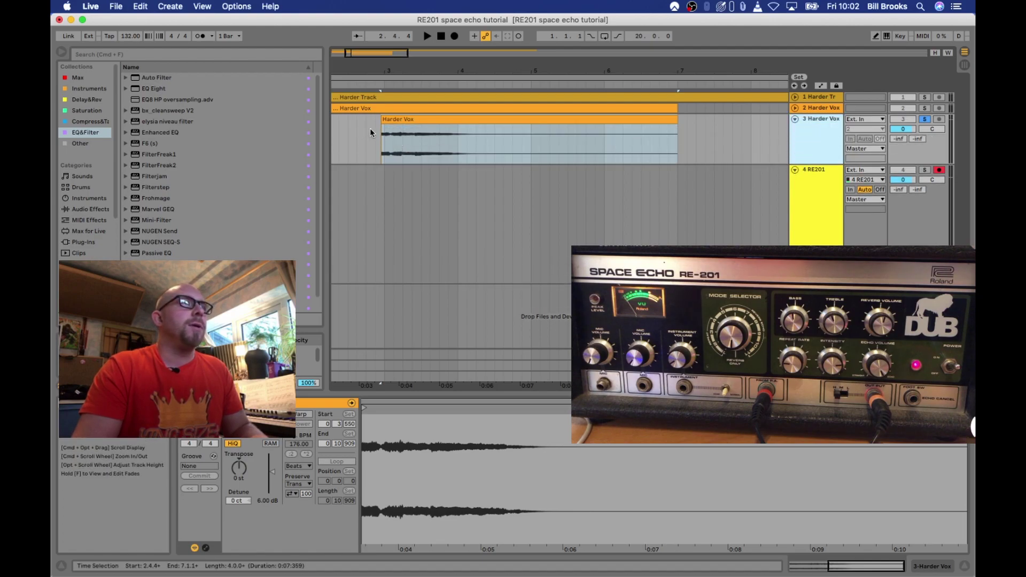
- Audition the soloed vocal clip from its start at 2.4.4
left_click(384, 126)
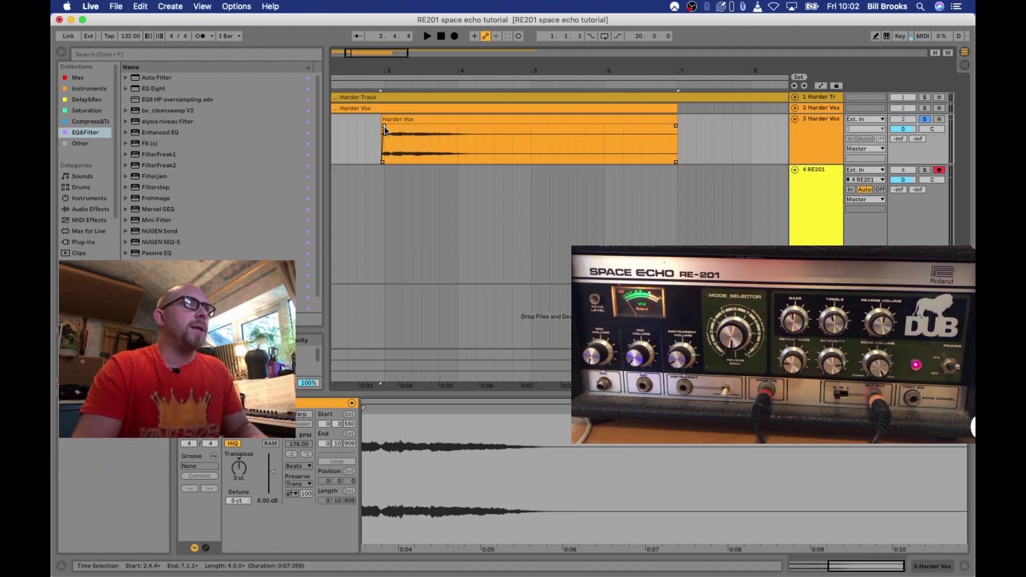
left_click(393, 120)
key("space")
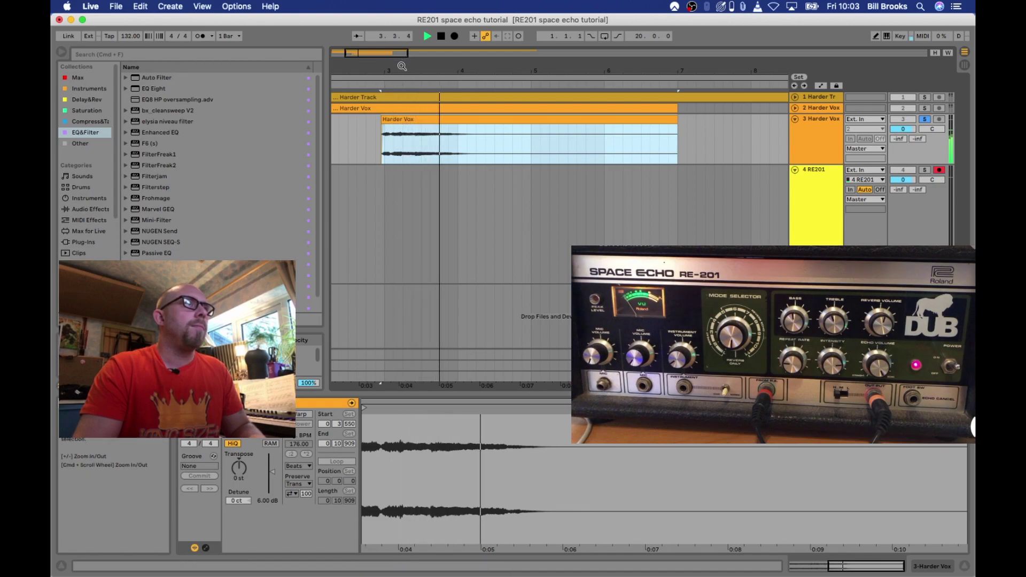
key("space")
- Shorten the duplicated vocal clip so it ends at 4.1.1, and audition it
left_click_drag(398, 71, 398, 26)
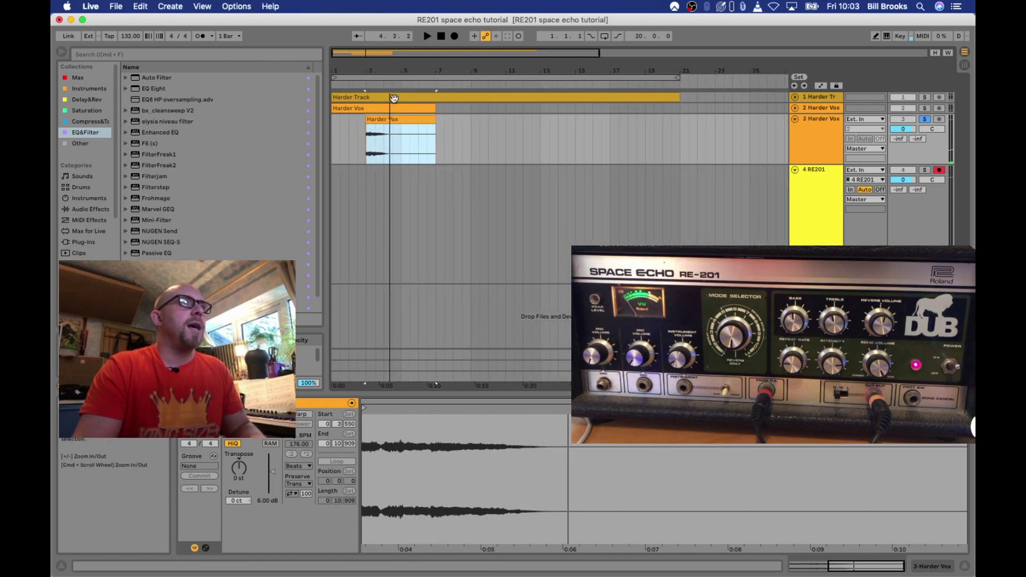
left_click_drag(435, 124, 382, 130)
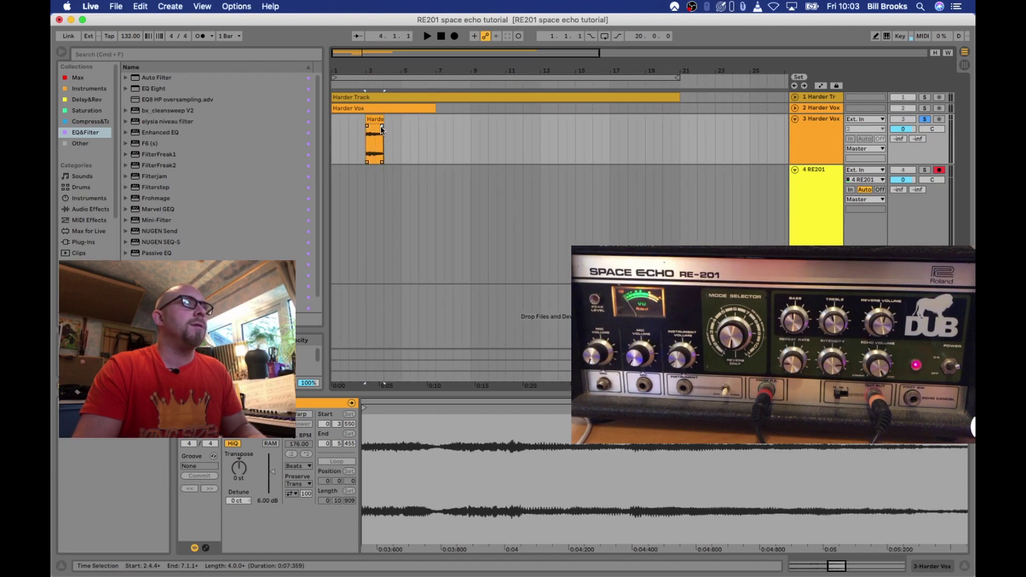
left_click(377, 119)
key("space")
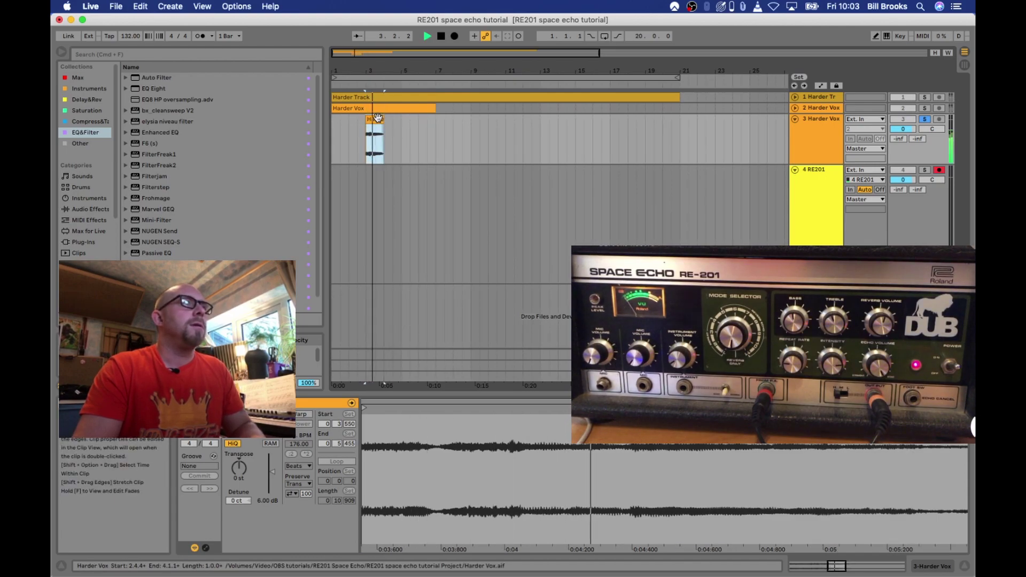
key("space")
- Route the duplicated Harder Vox track's output to Ext. Out on channel 6 RE201
left_click_drag(377, 71, 378, 62)
left_click(819, 130)
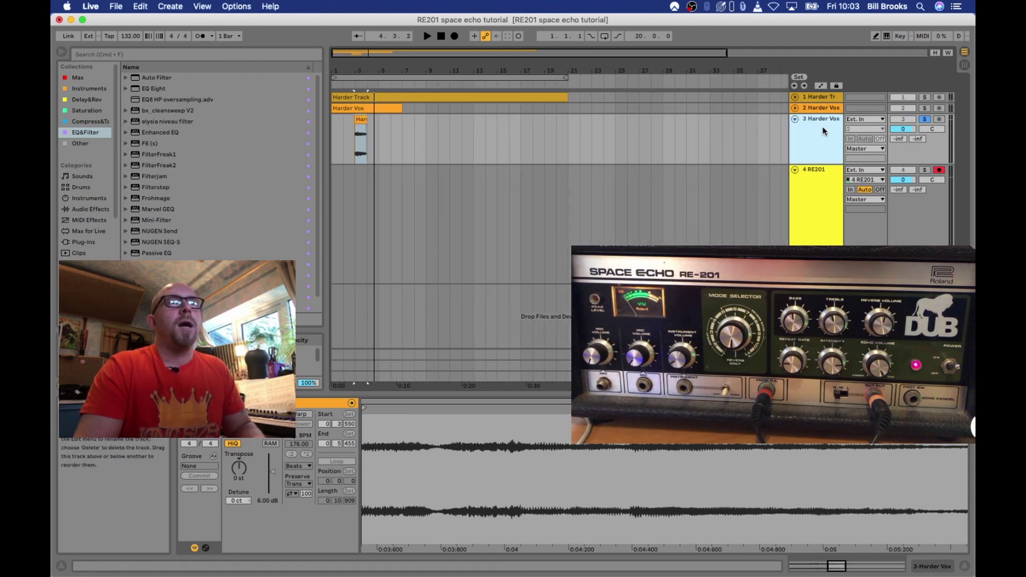
left_click(858, 149)
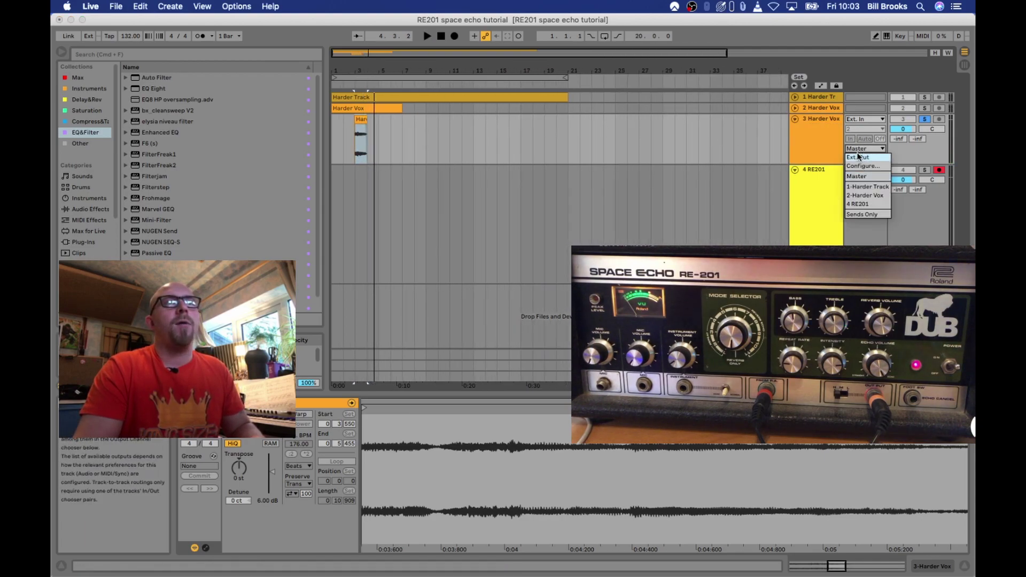
left_click(856, 161)
left_click(855, 158)
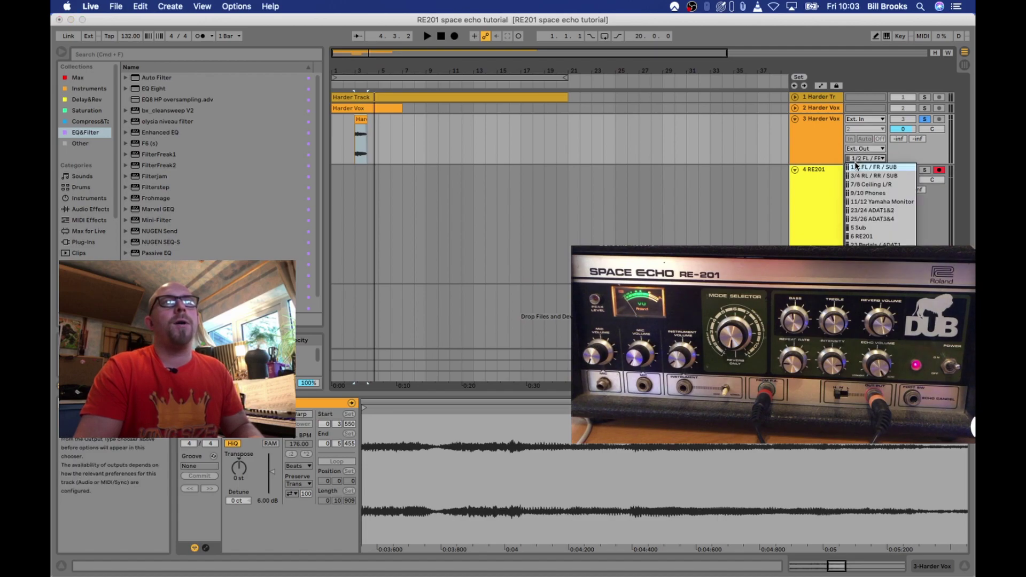
left_click(863, 237)
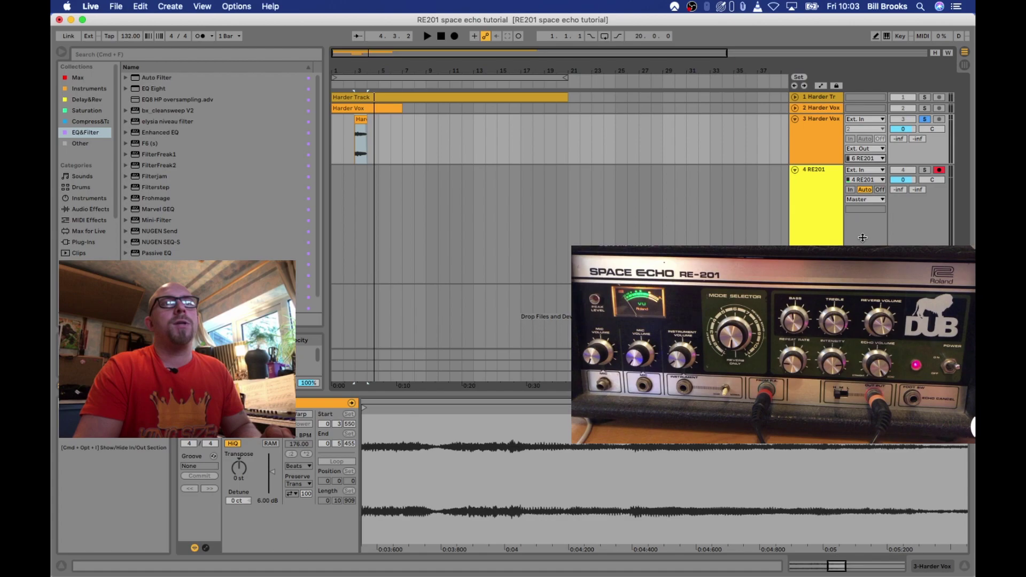
- Play the trimmed vocal through the RE201 output to check the signal level, and stop playback
left_click(816, 140)
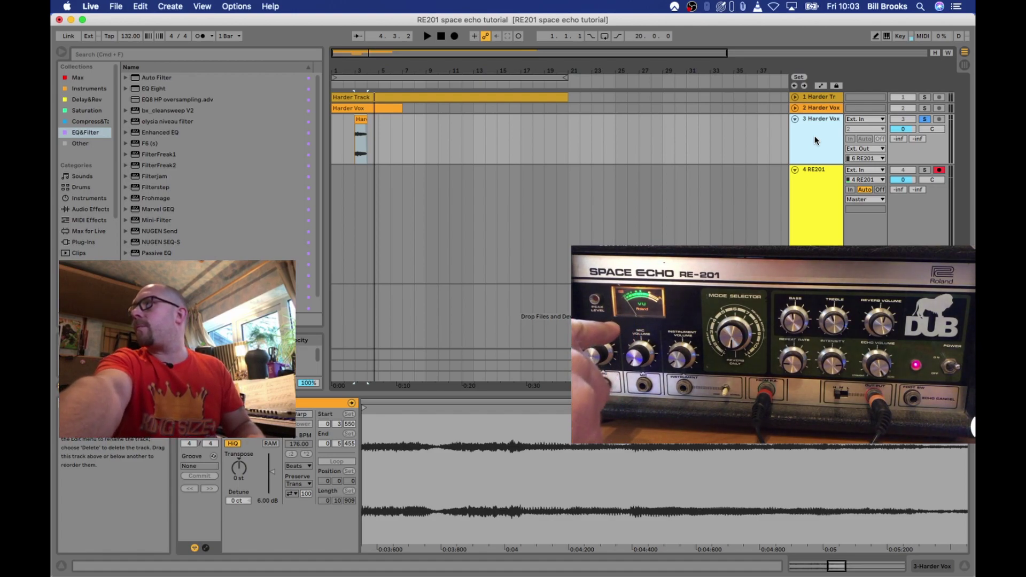
key("space")
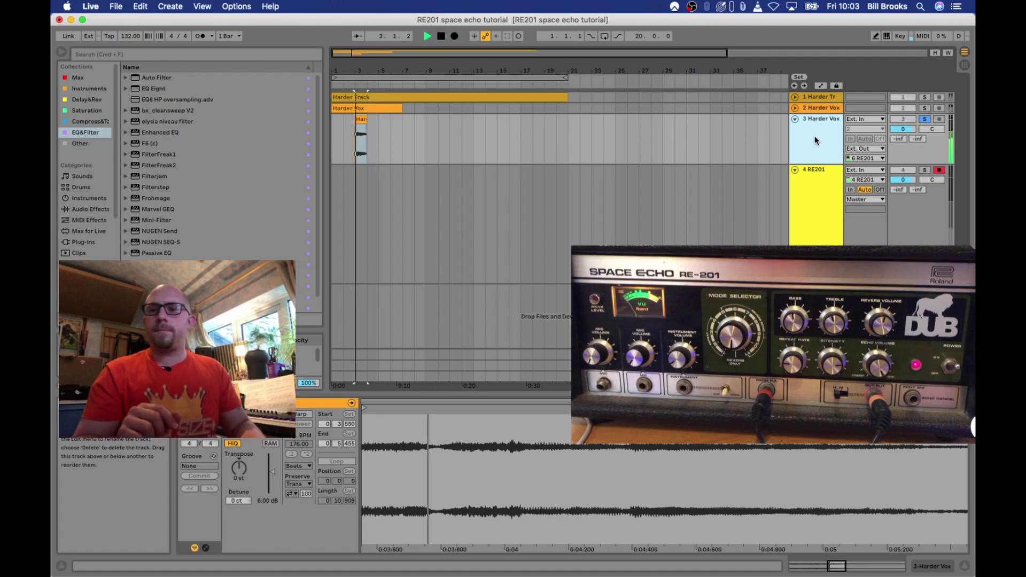
key("space")
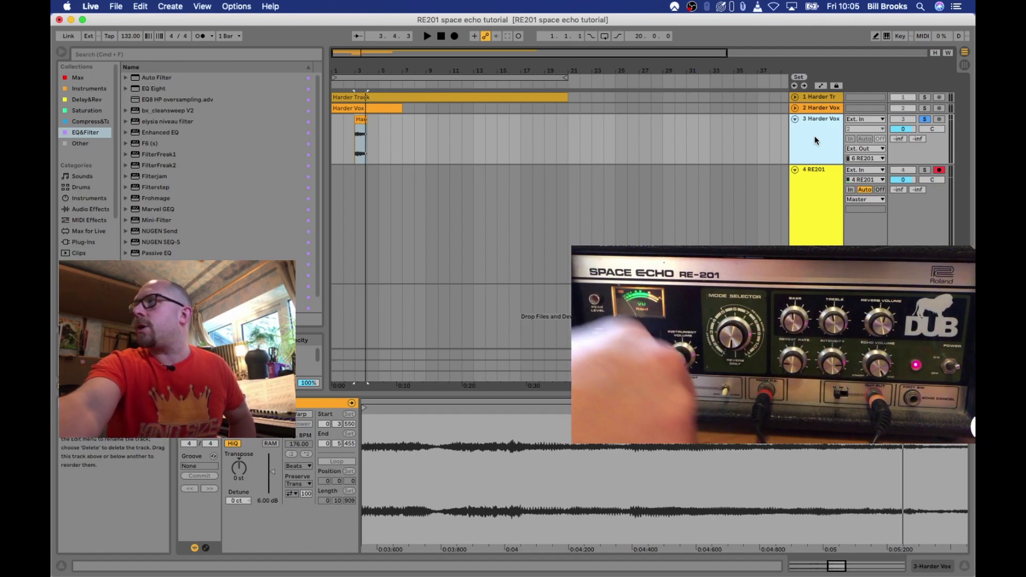
- Select the RE201 track and fold the duplicated Harder Vox track
left_click(821, 197)
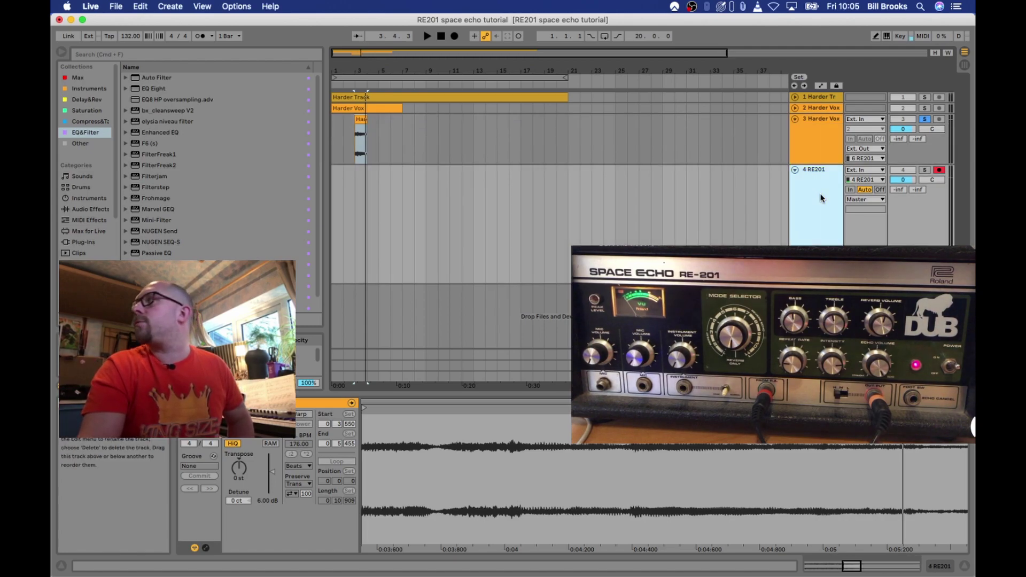
left_click(795, 118)
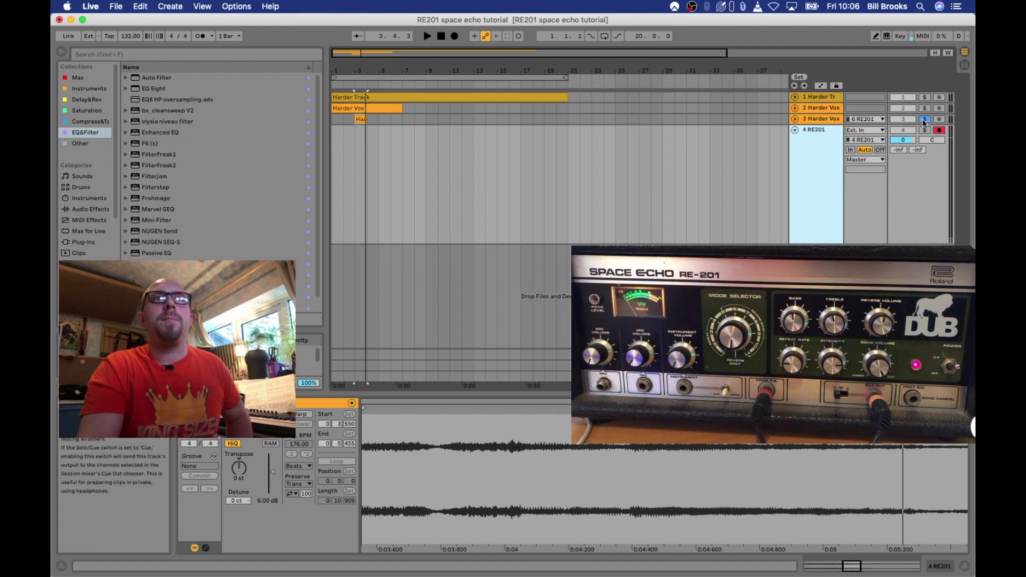
- Mute Harder Track and the first Harder Vox track, and choose 4 RE201 as the RE201 track's input channel
left_click(903, 108)
left_click(903, 97)
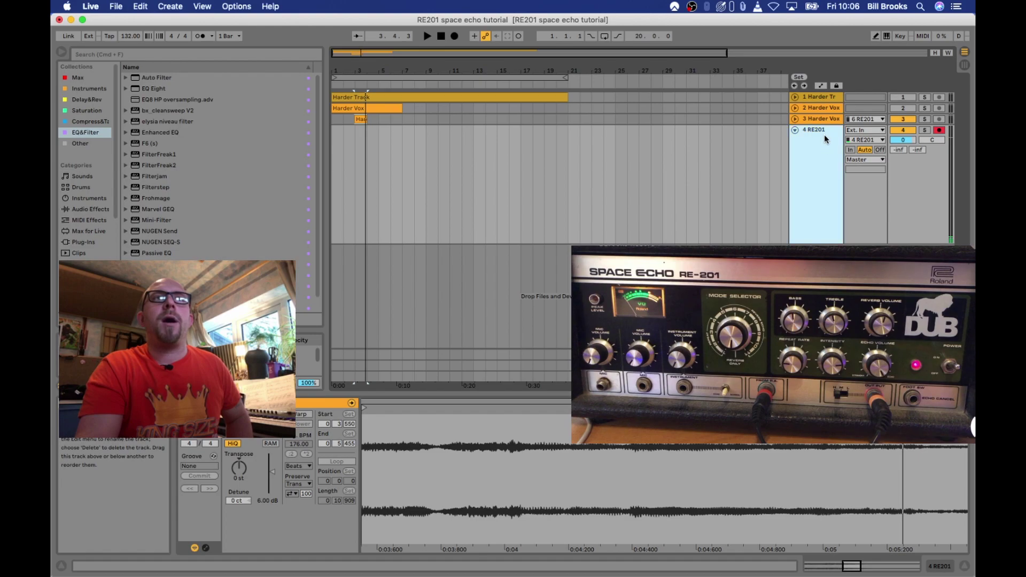
left_click(862, 140)
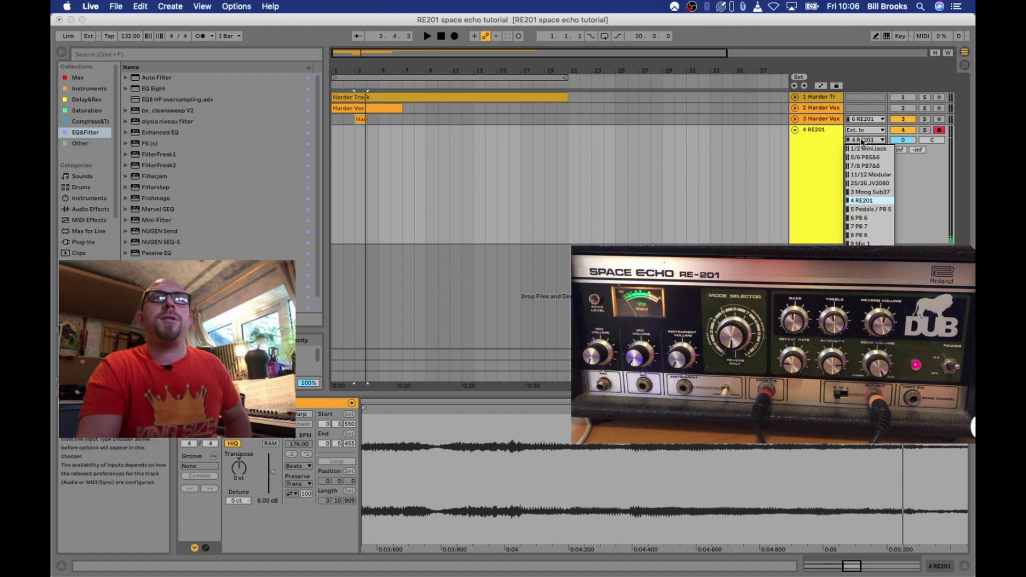
left_click(866, 201)
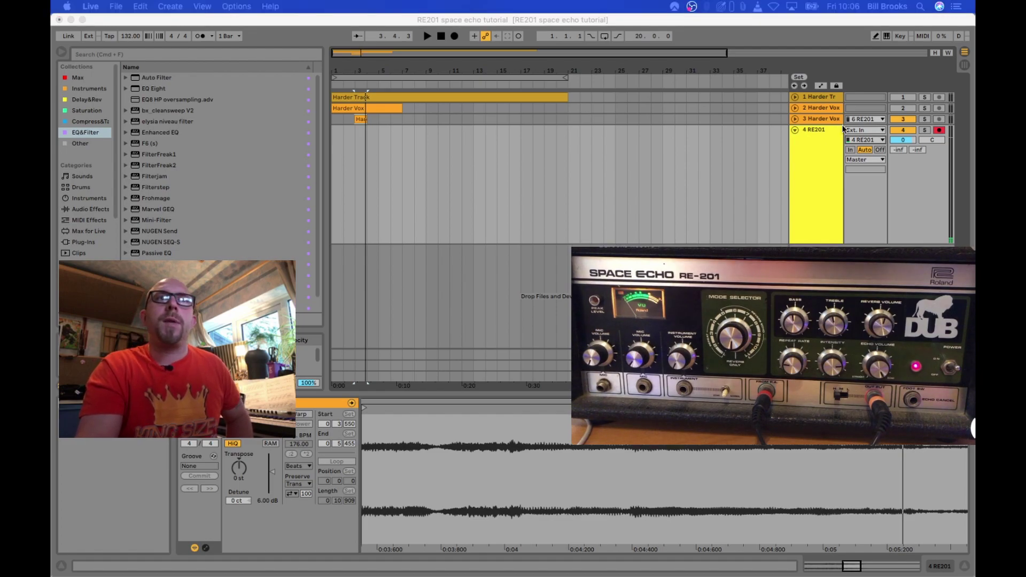
left_click(827, 174)
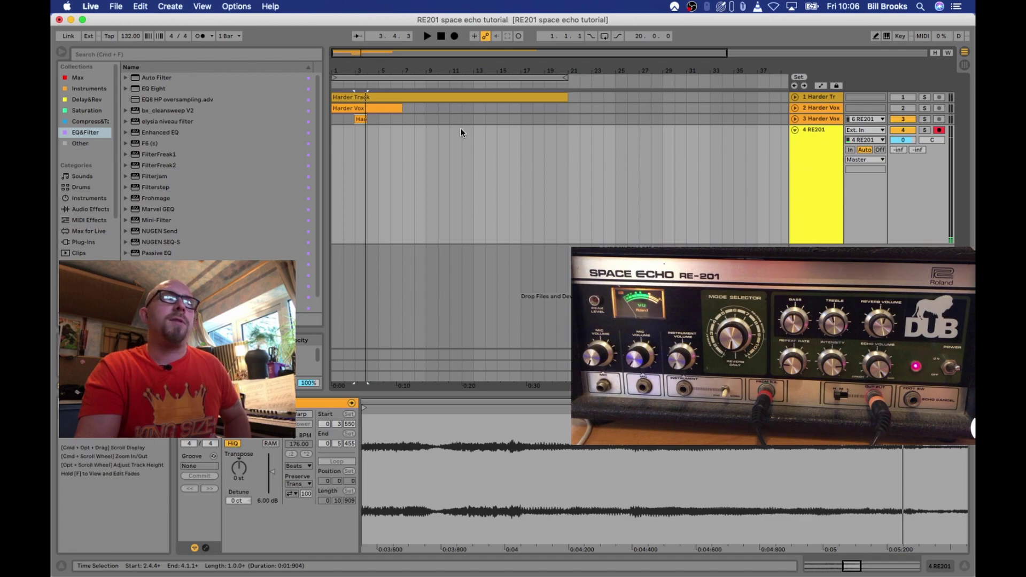
- Set the RE201 track's monitoring to In and play the vocal phrase to hear the Space Echo return
left_click(385, 122)
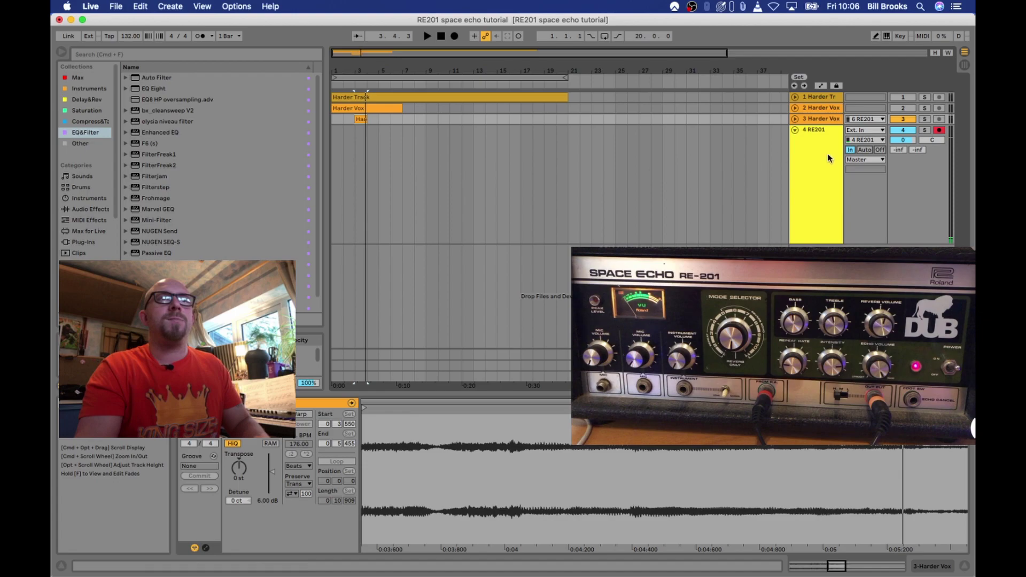
key("space")
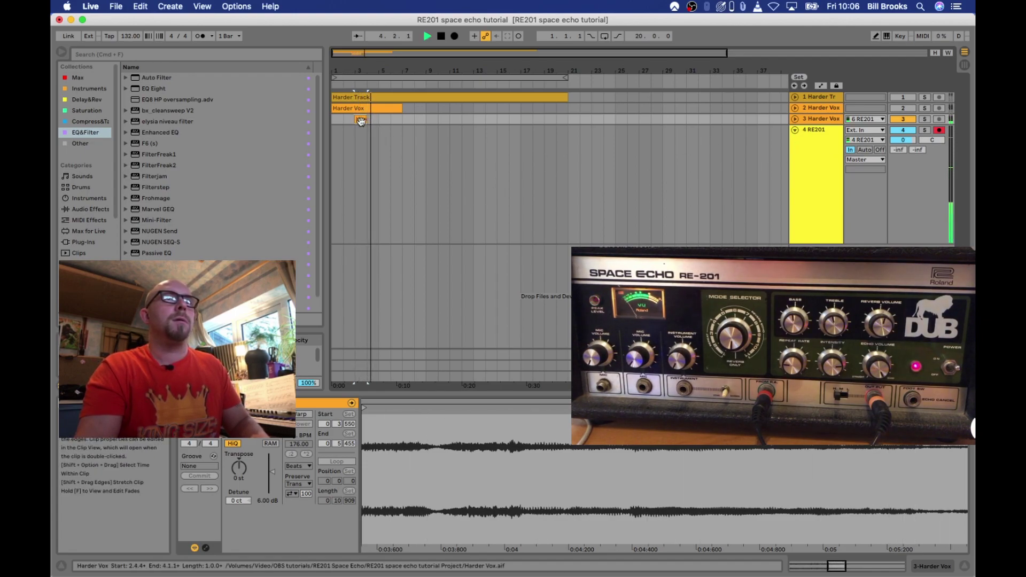
key("space")
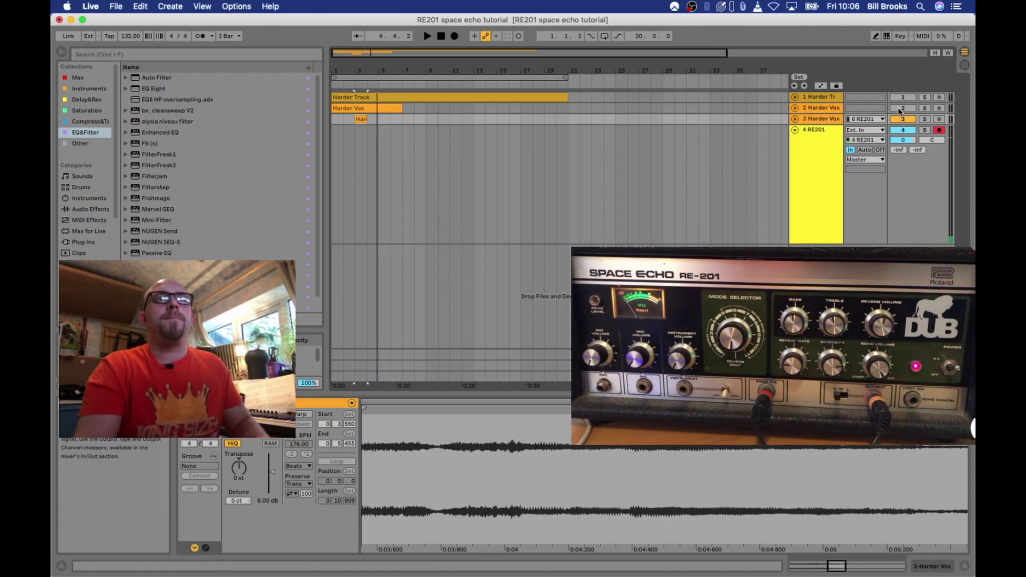
key("space")
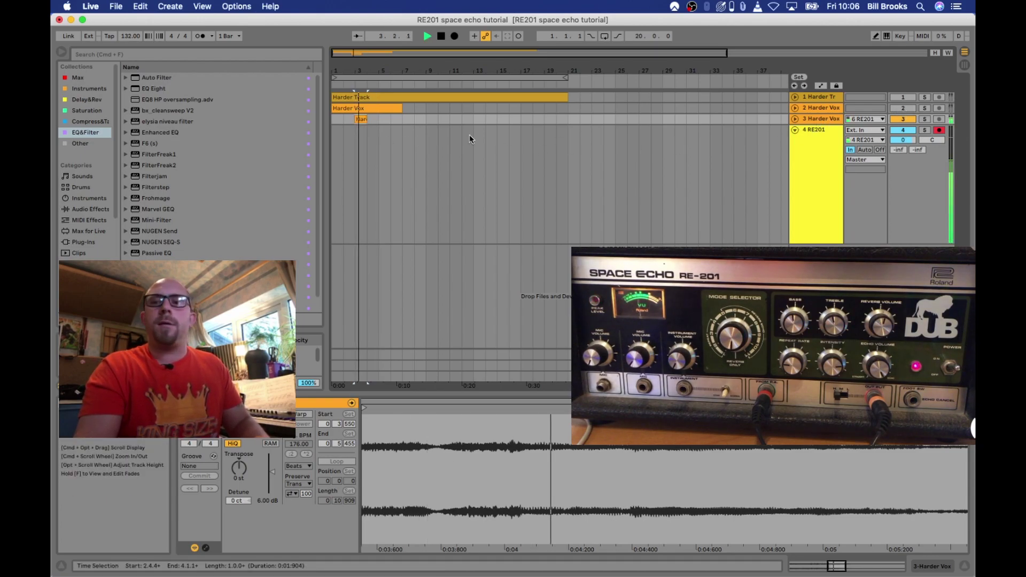
key("space")
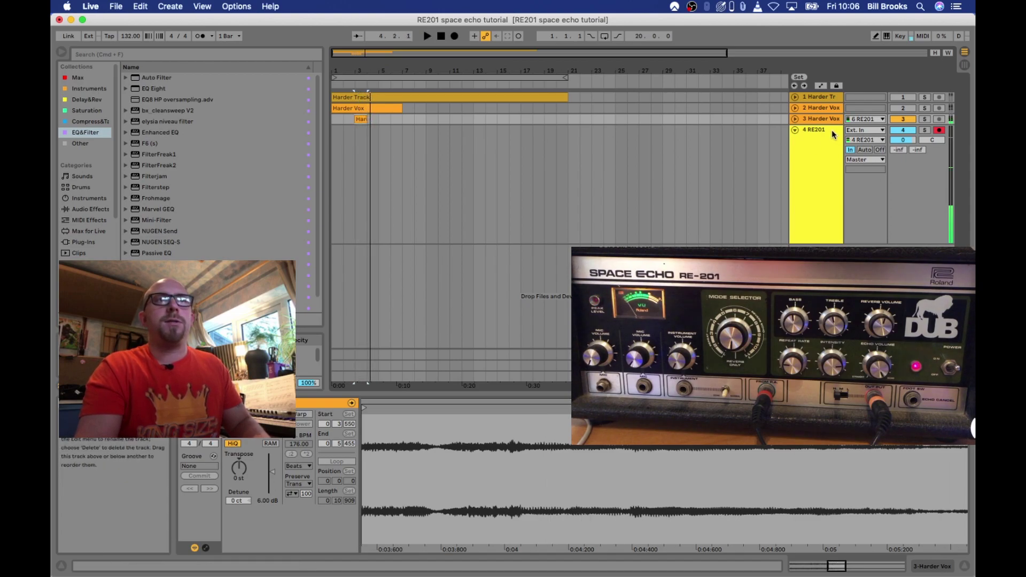
- Lower the duplicated Harder Vox clip's gain to 3.06 dB and audition it through the RE201 track
left_click(796, 119)
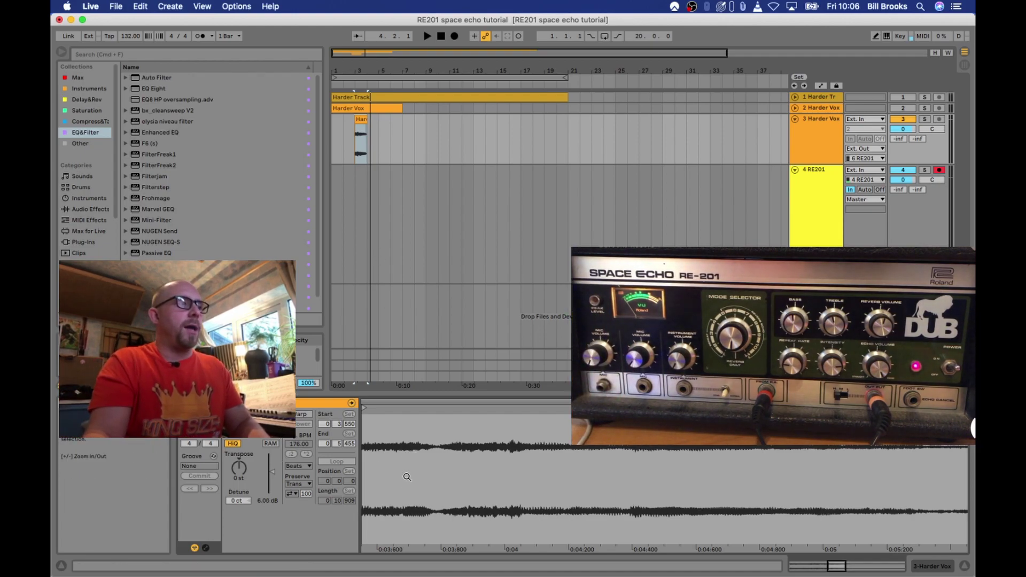
left_click_drag(269, 472, 272, 474)
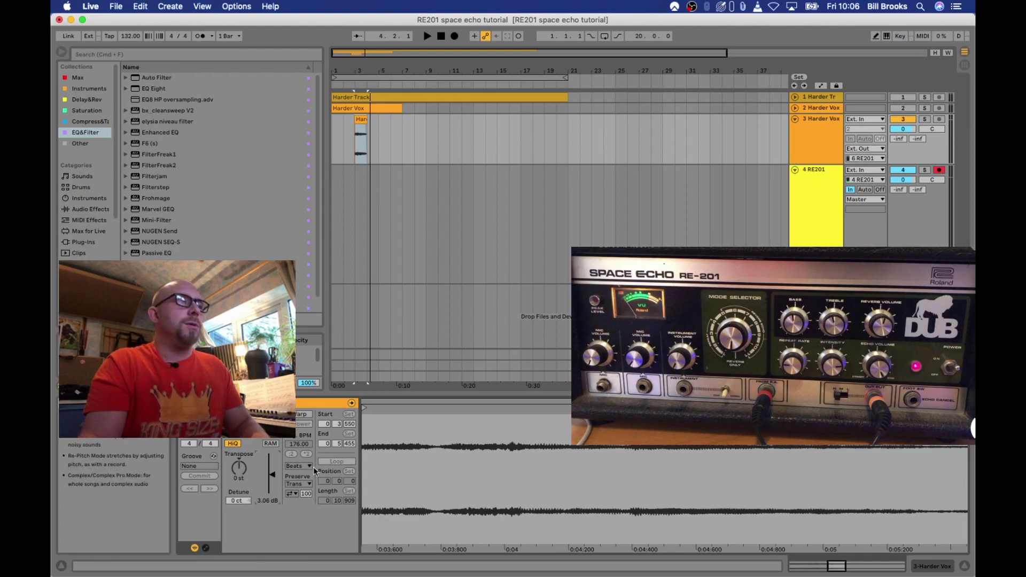
left_click(362, 120)
key("space")
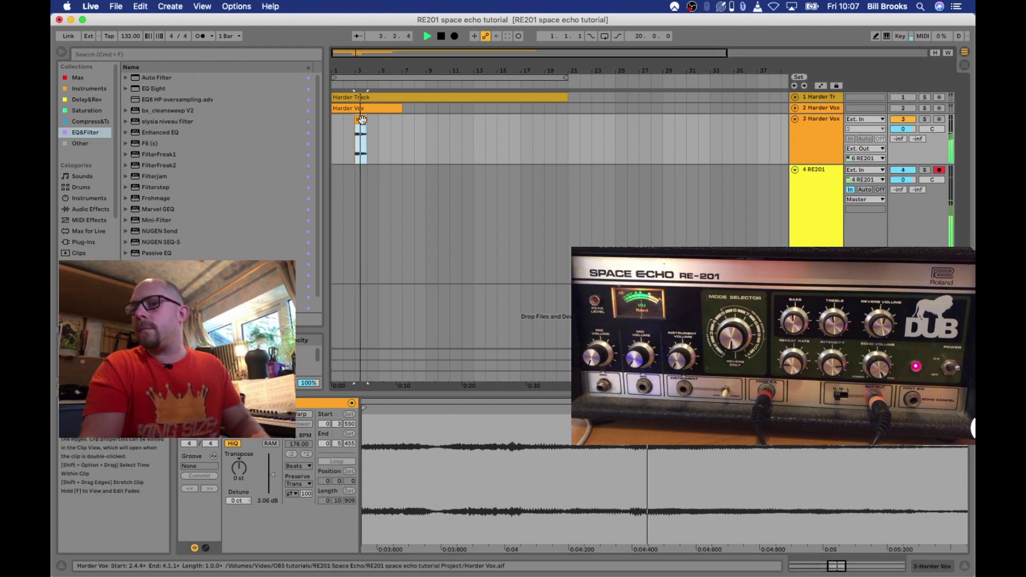
key("space")
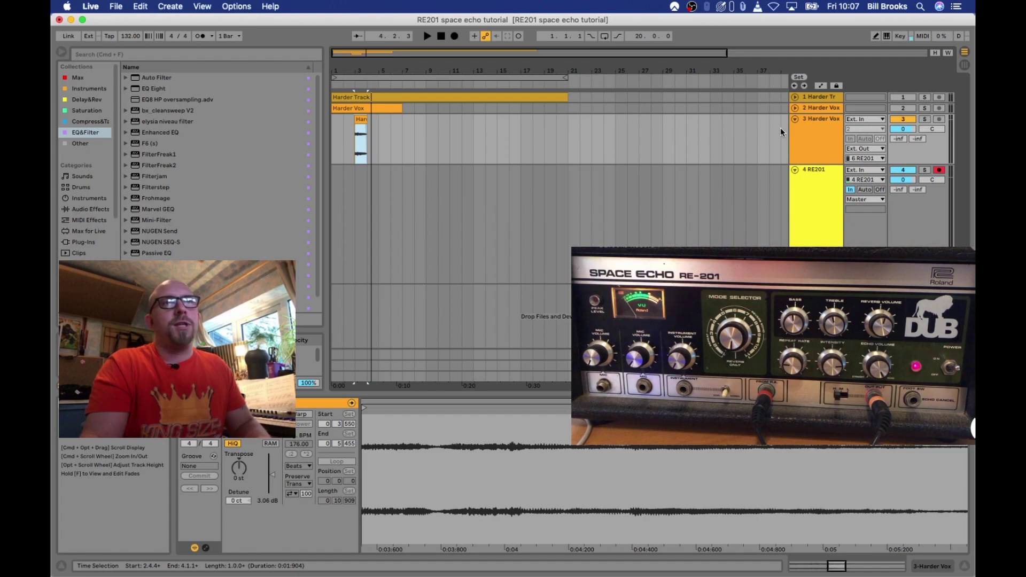
left_click(356, 119)
key("space")
key("space")
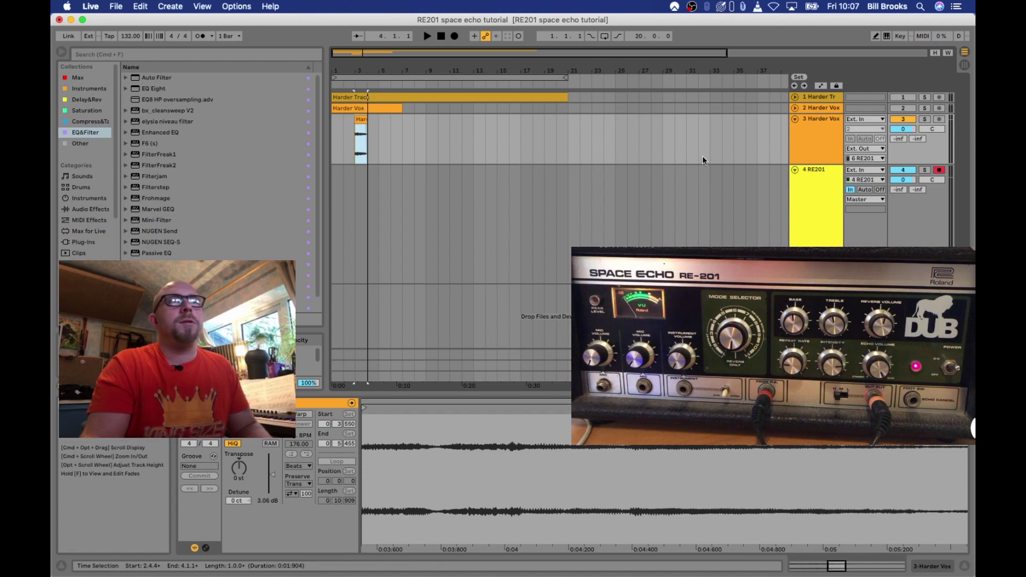
- Reactivate the first Harder Vox track and audition the dry vocal together with the RE201 return
left_click(828, 133)
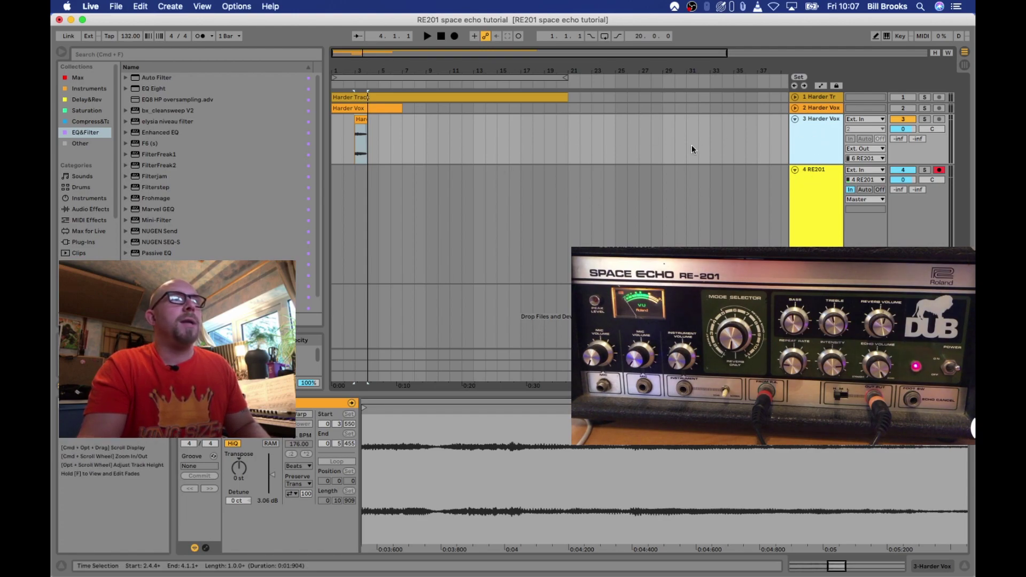
left_click(904, 109)
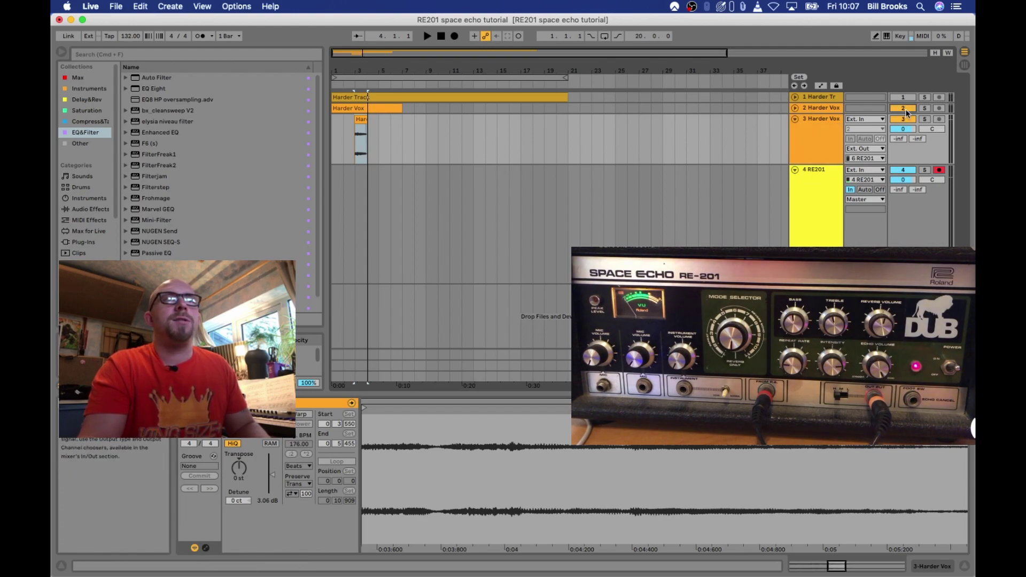
left_click(816, 108)
key("space")
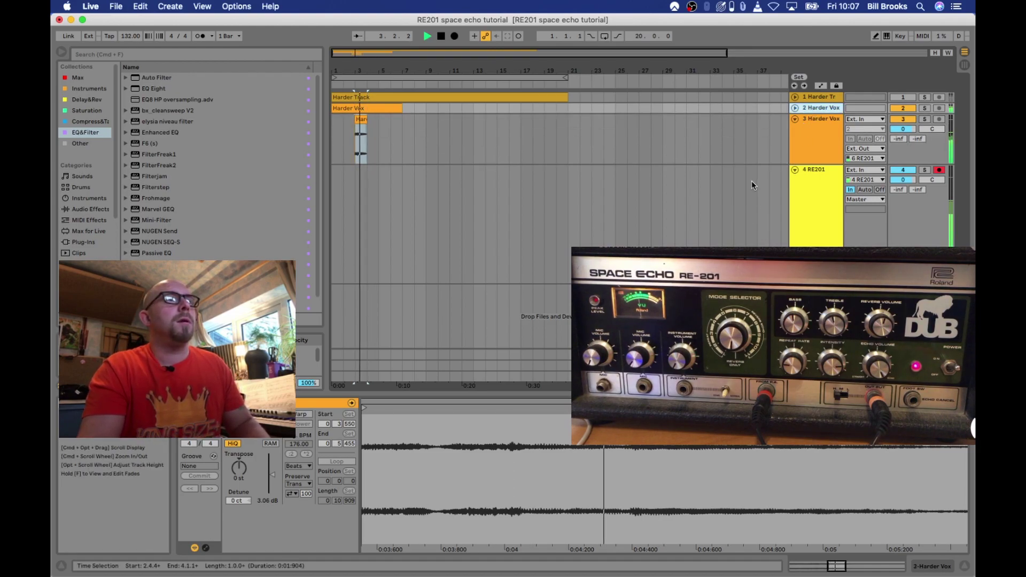
key("space")
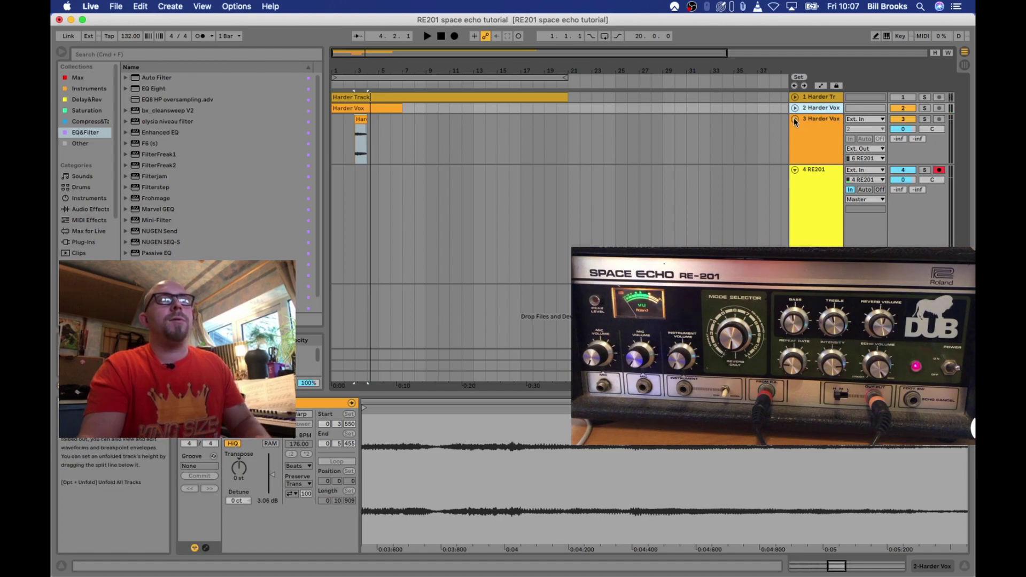
key("space")
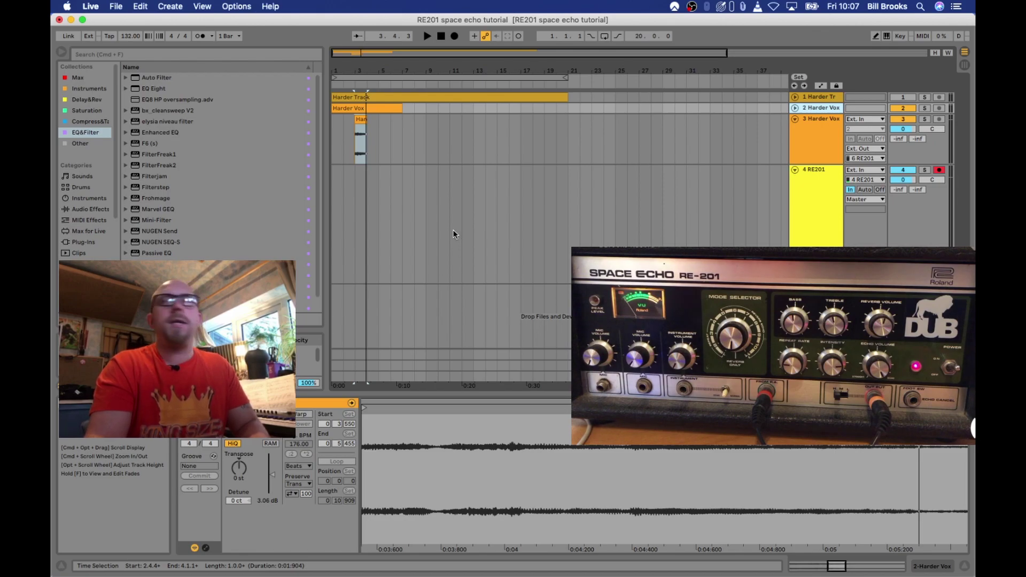
- Review the buffer size options in the audio preferences, keep 2048 Samples, and close the preferences
key("super+comma")
left_click_drag(575, 129, 497, 130)
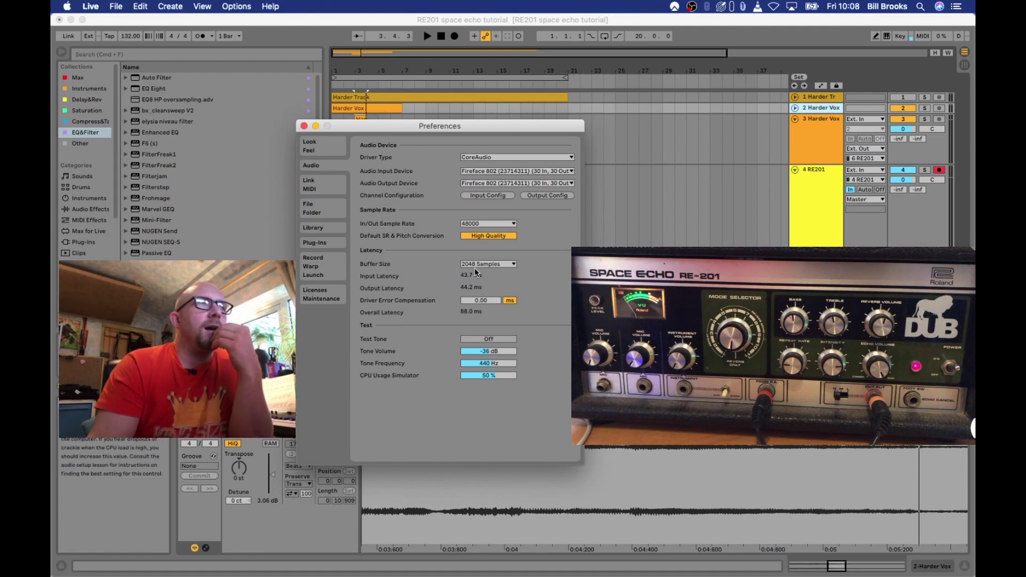
left_click(490, 266)
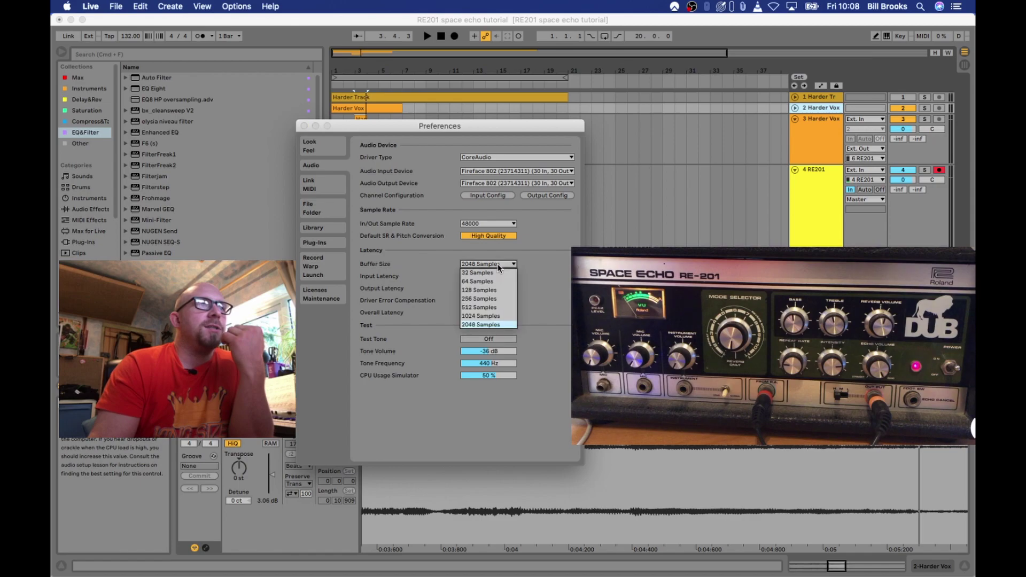
left_click(481, 325)
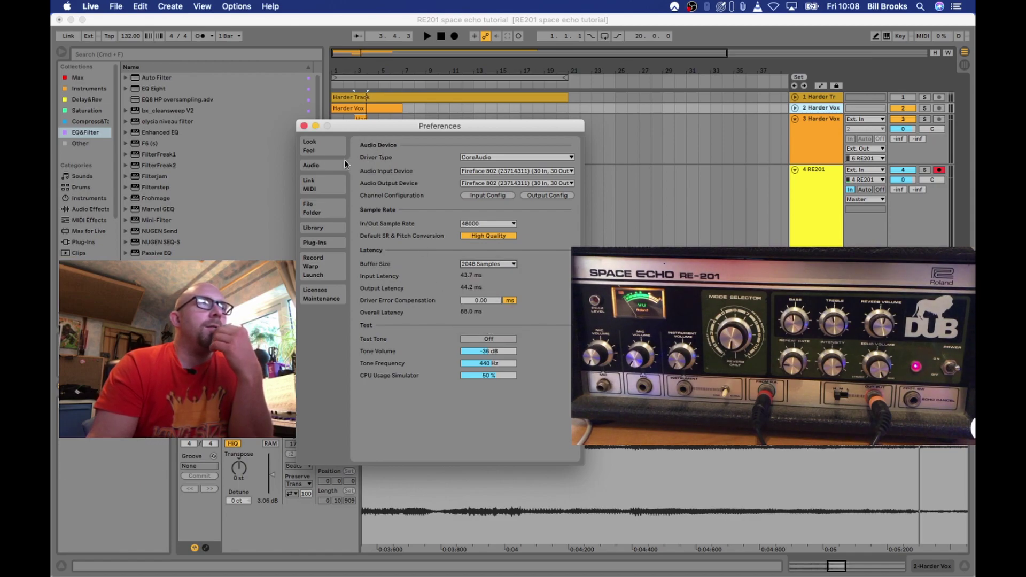
left_click(304, 126)
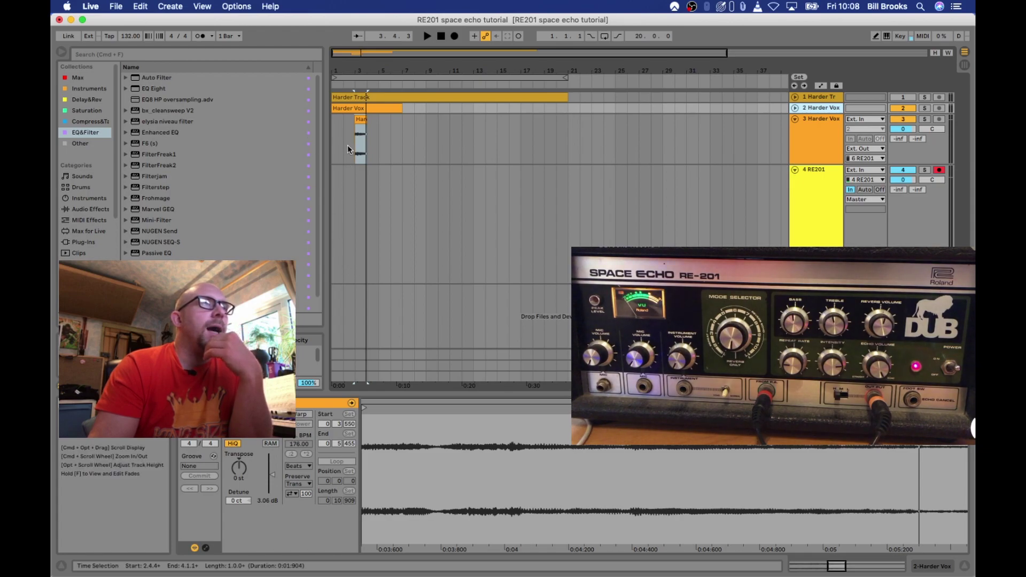
- Record the Space Echo return onto the RE201 track from 3.1.1 to about 5.1.2, with the duplicated Harder Vox track folded
left_click_drag(356, 74, 360, 118)
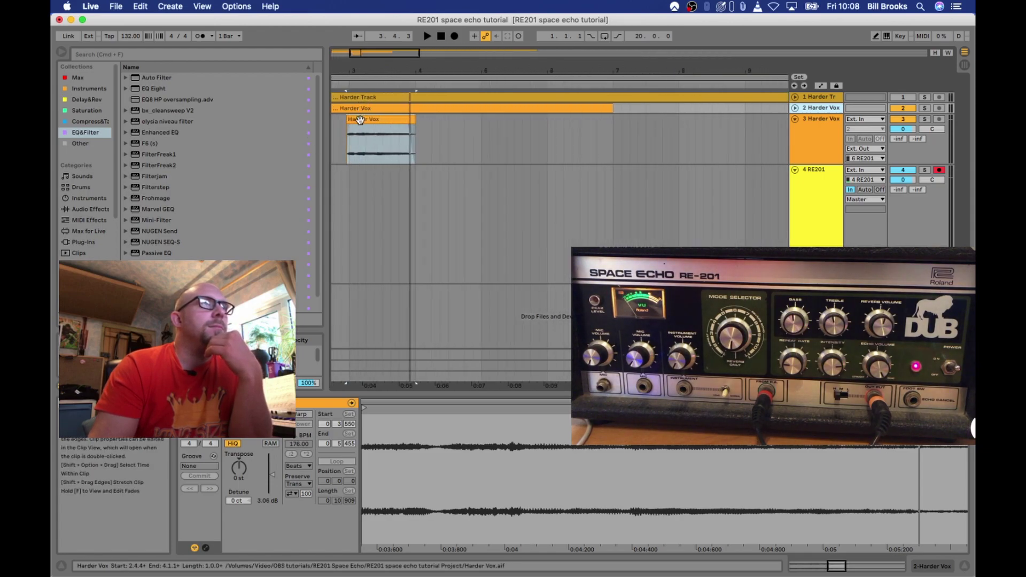
left_click(352, 193)
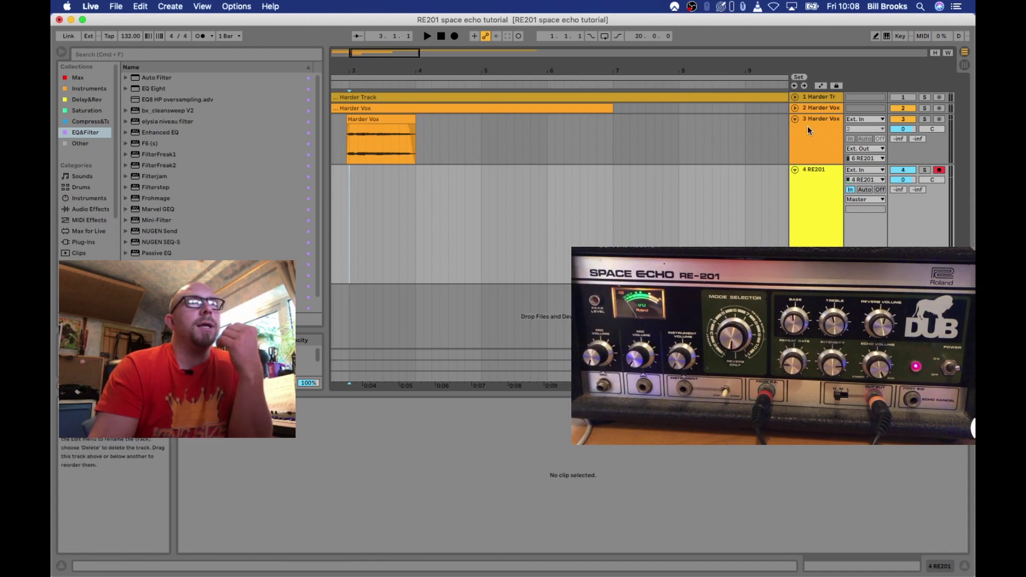
left_click(795, 118)
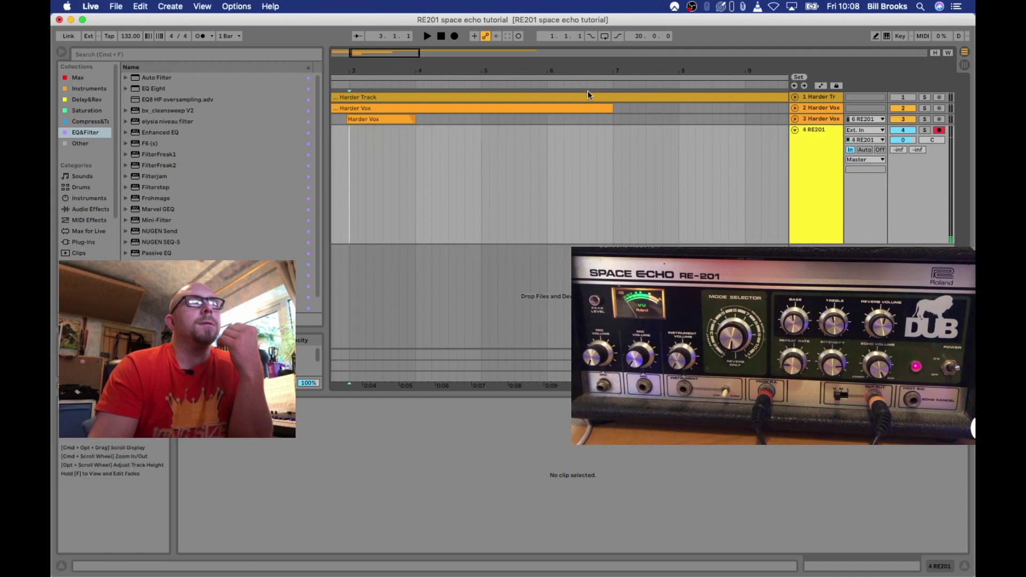
left_click(455, 36)
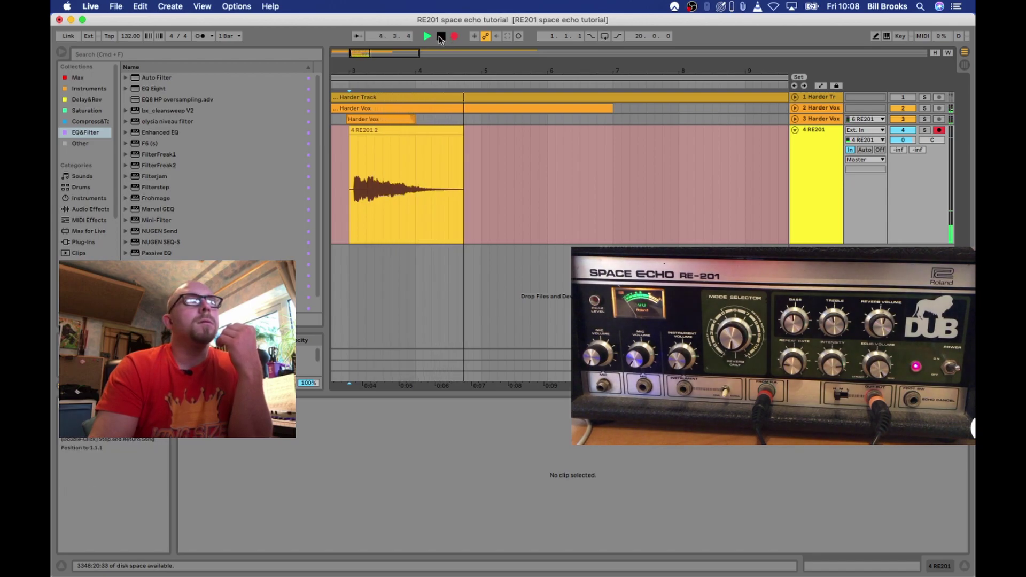
left_click(442, 37)
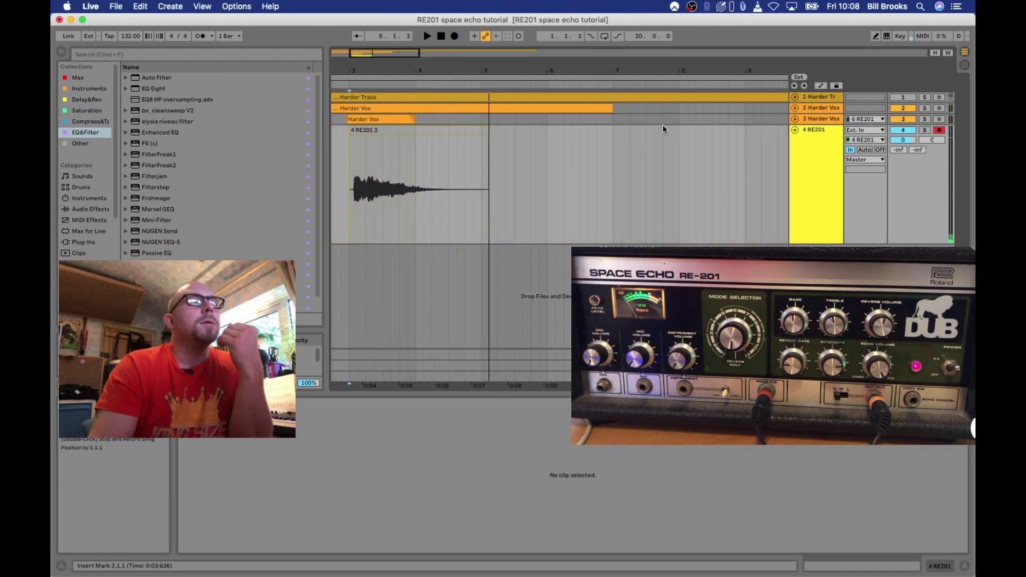
- Set the RE201 track's monitoring to Auto and mute the duplicated Harder Vox track
left_click(862, 151)
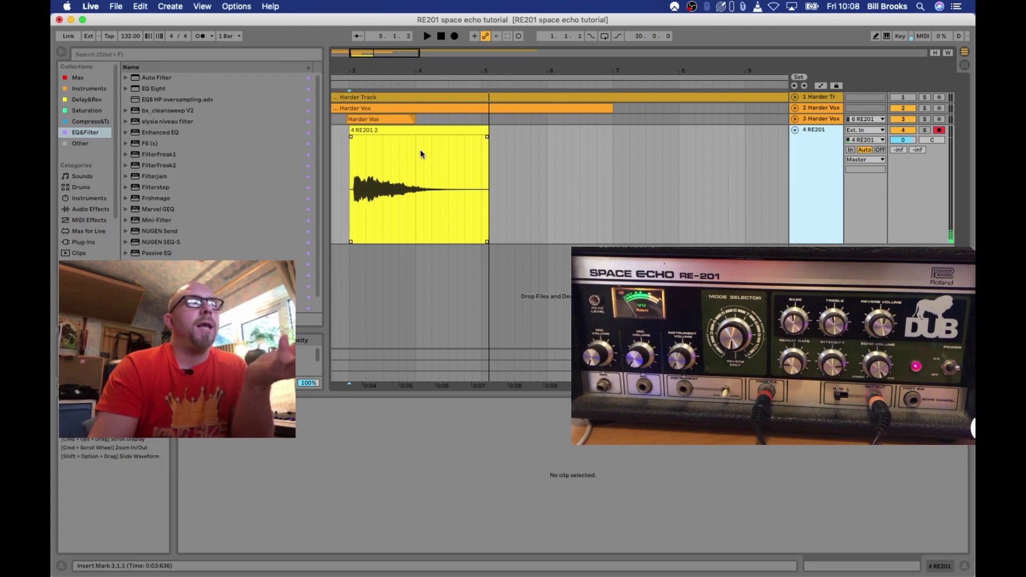
left_click(387, 130)
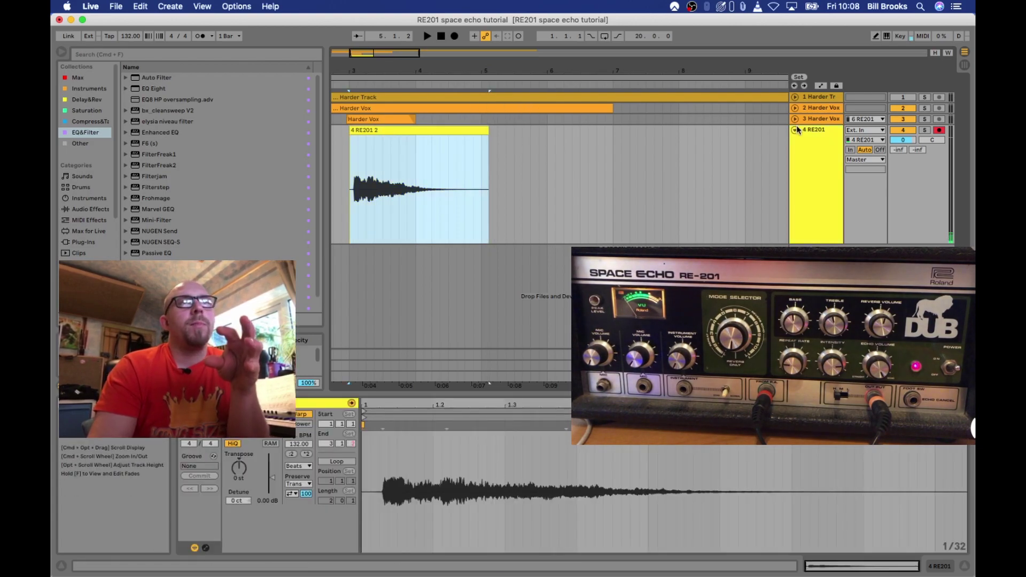
left_click(903, 119)
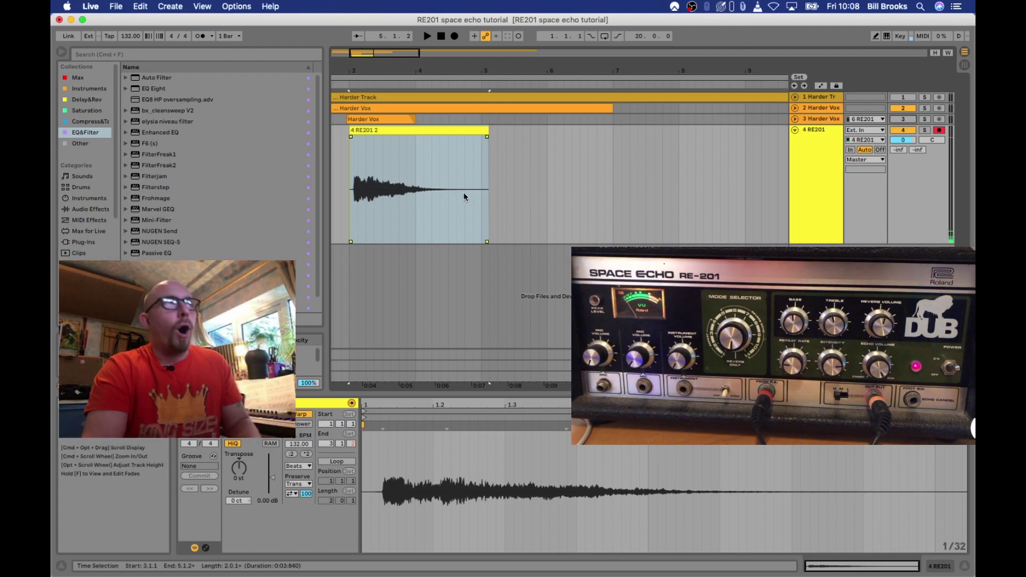
- Play the recorded RE201 clip from its start alongside the original vocal, and stop playback
left_click(369, 128)
key("space")
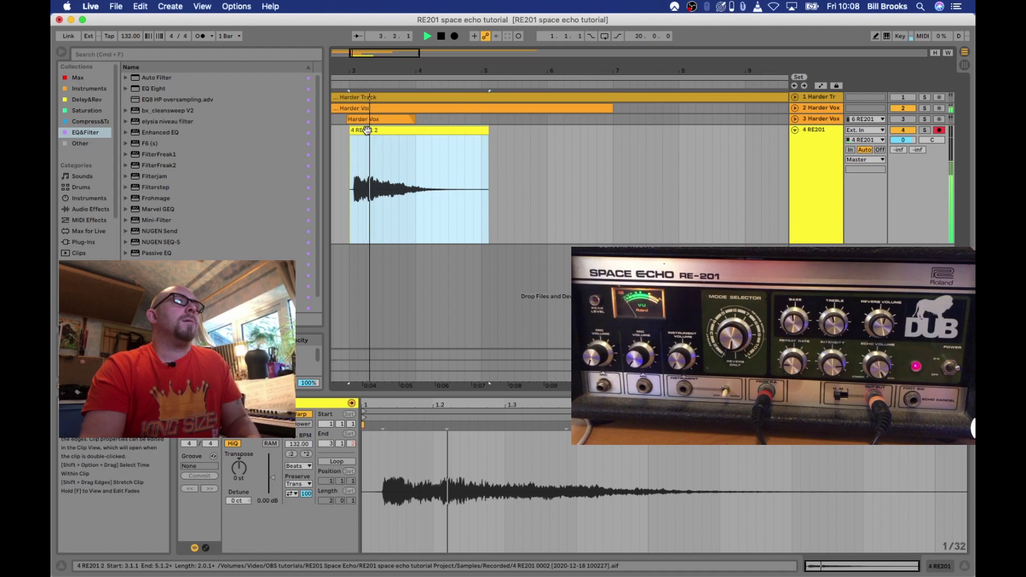
key("space")
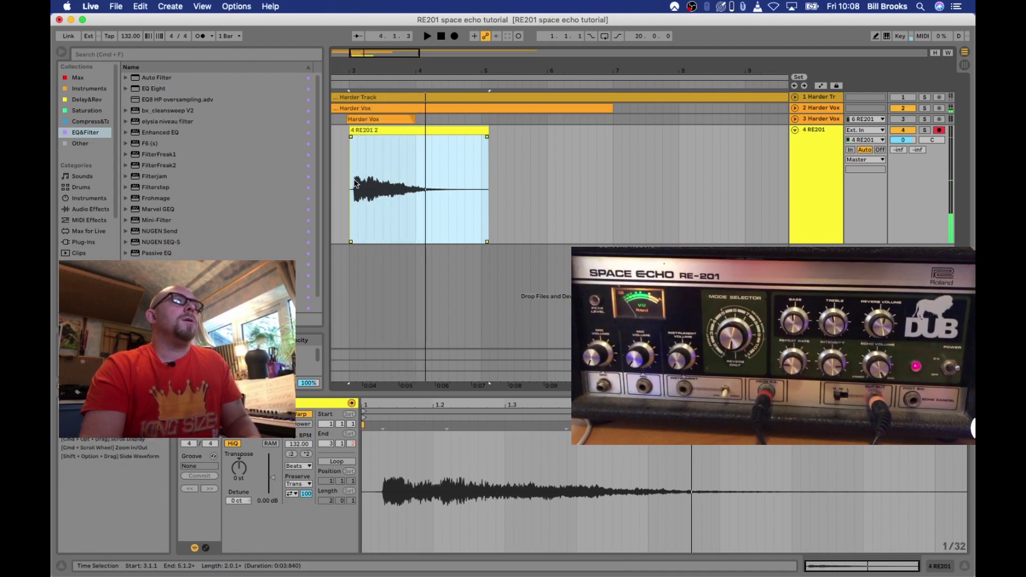
- Set the audio buffer size to 64 Samples in the preferences and close them
key("plus")
key("plus")
key("plus")
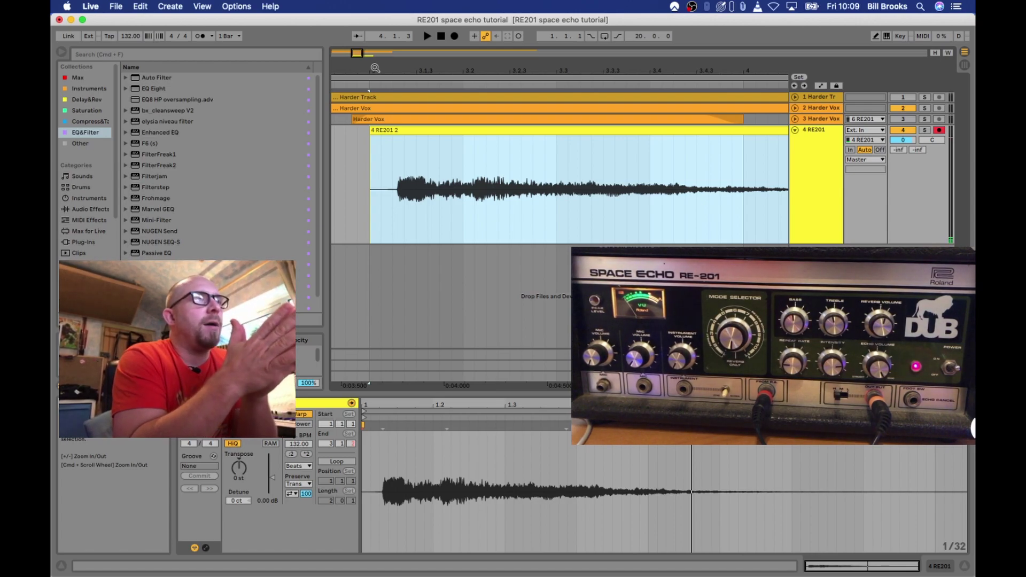
key("super+comma")
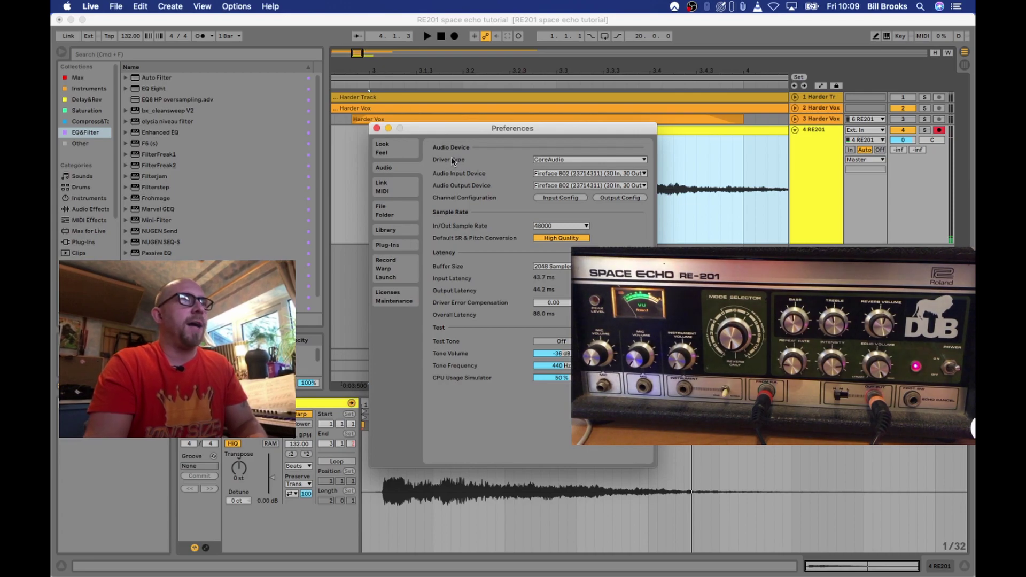
left_click(546, 267)
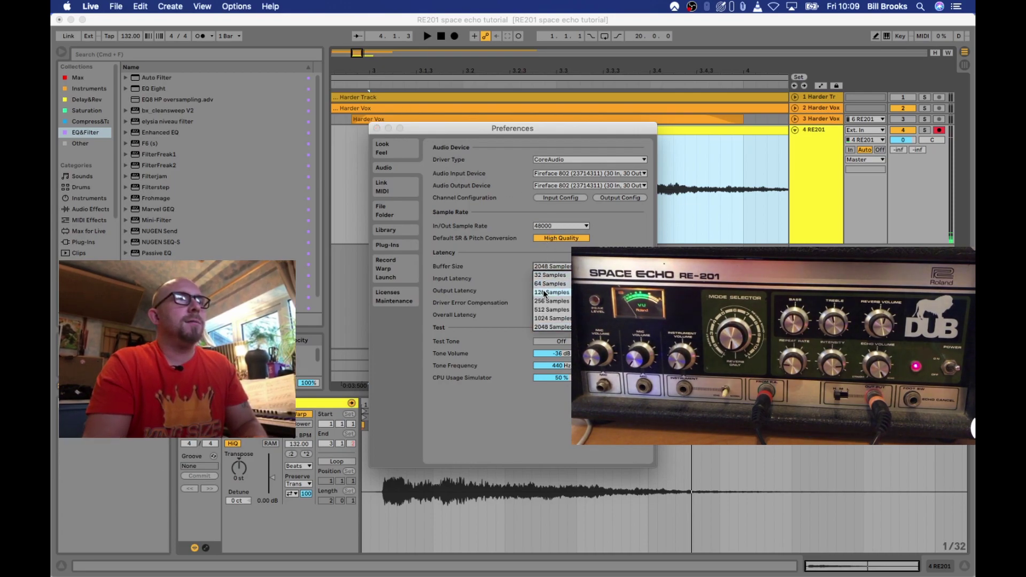
left_click(533, 290)
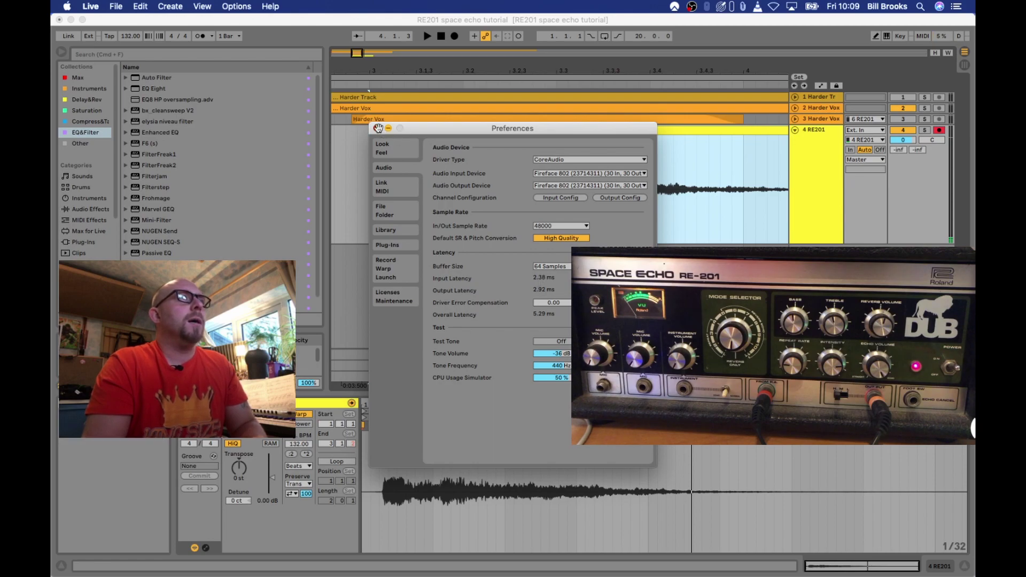
left_click(377, 128)
- Replace the RE201 clip with a new take from 3.1.1 to about 4.1.4, with the original Harder Vox muted and its duplicate unmuted
left_click(372, 156)
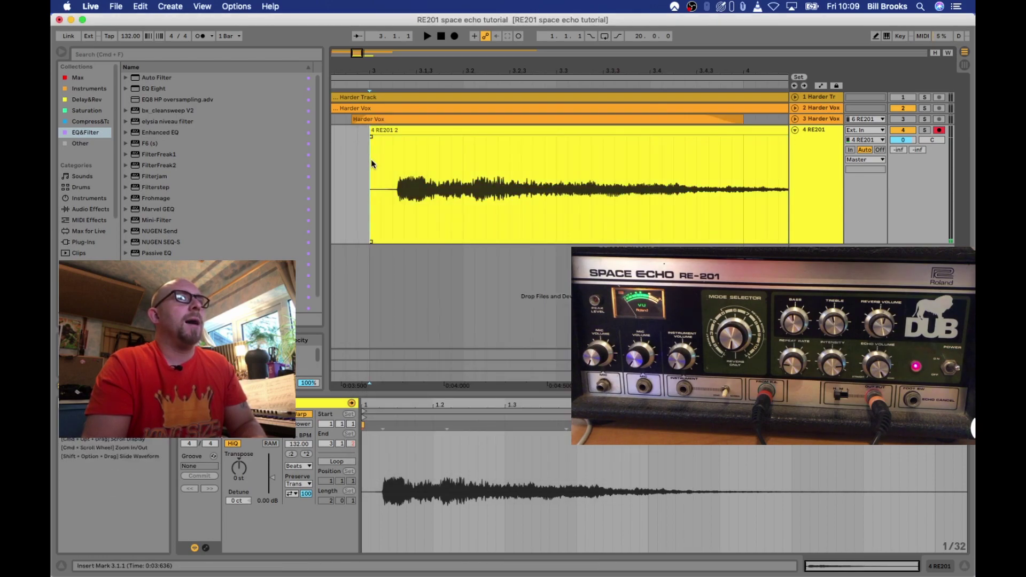
left_click(899, 120)
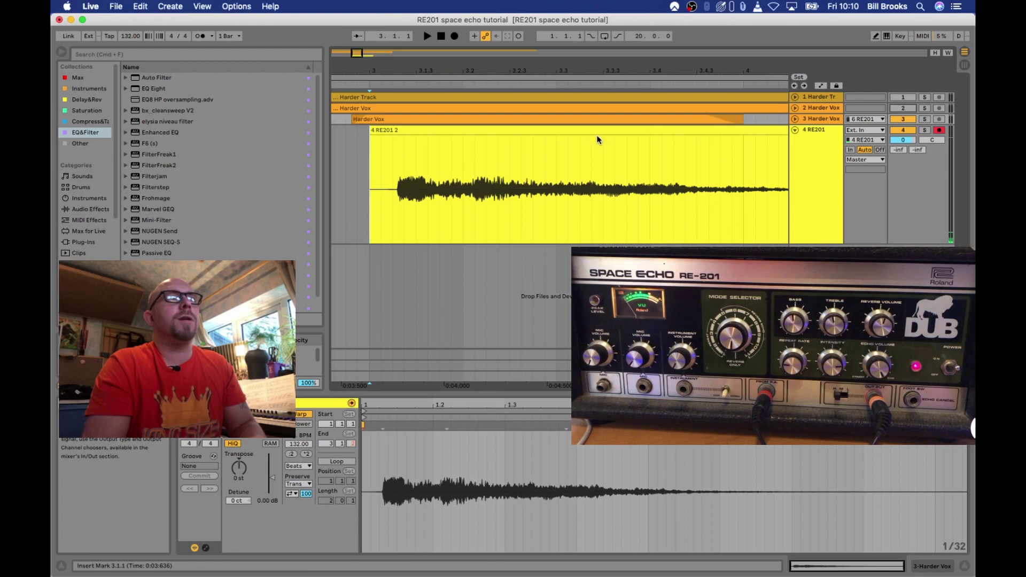
left_click(561, 130)
key("Delete")
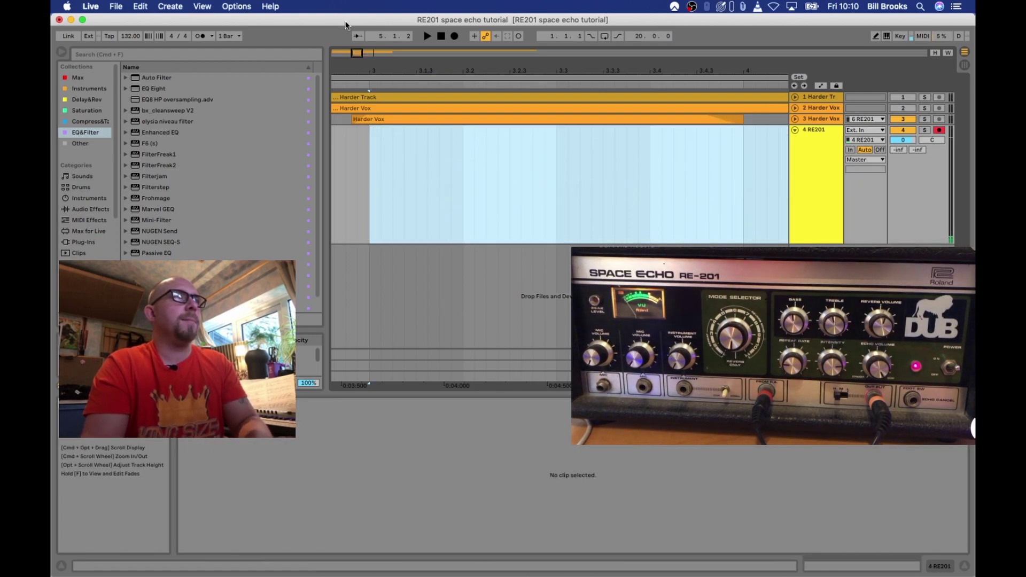
left_click(454, 37)
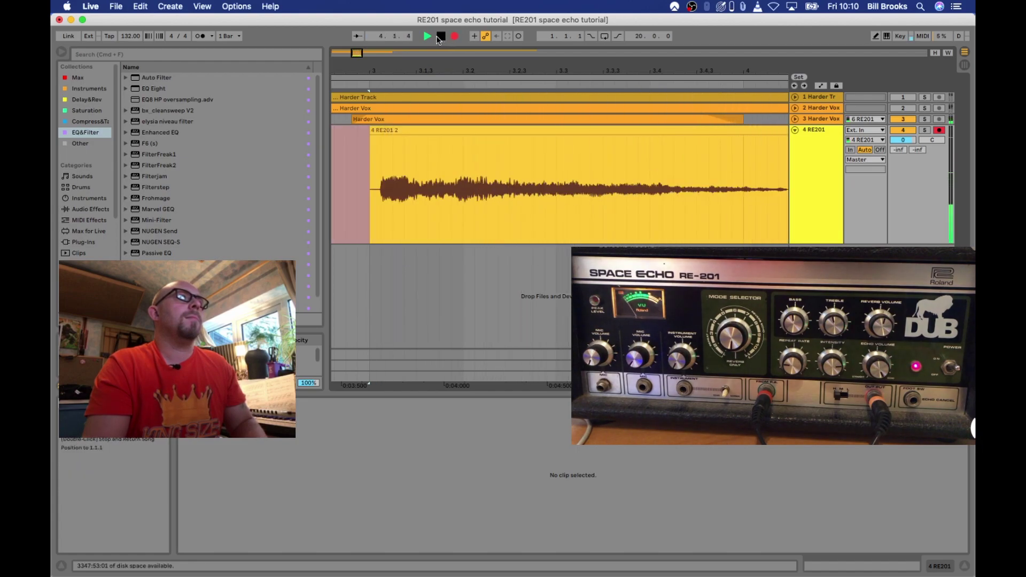
key("space")
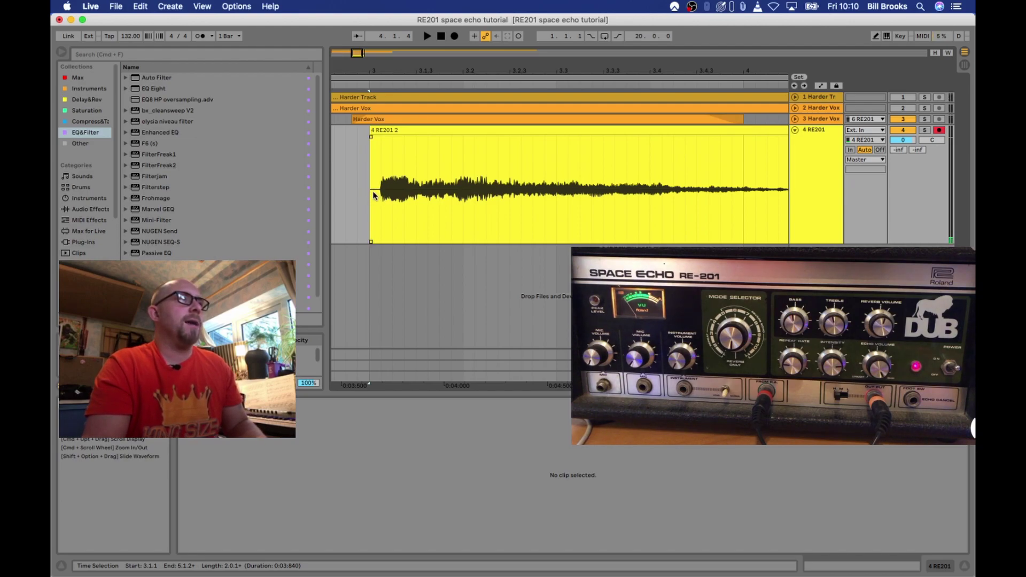
- Turn off warping on the new RE201 clip and move its start marker to the first sound, at 0:00:052
left_click(376, 156)
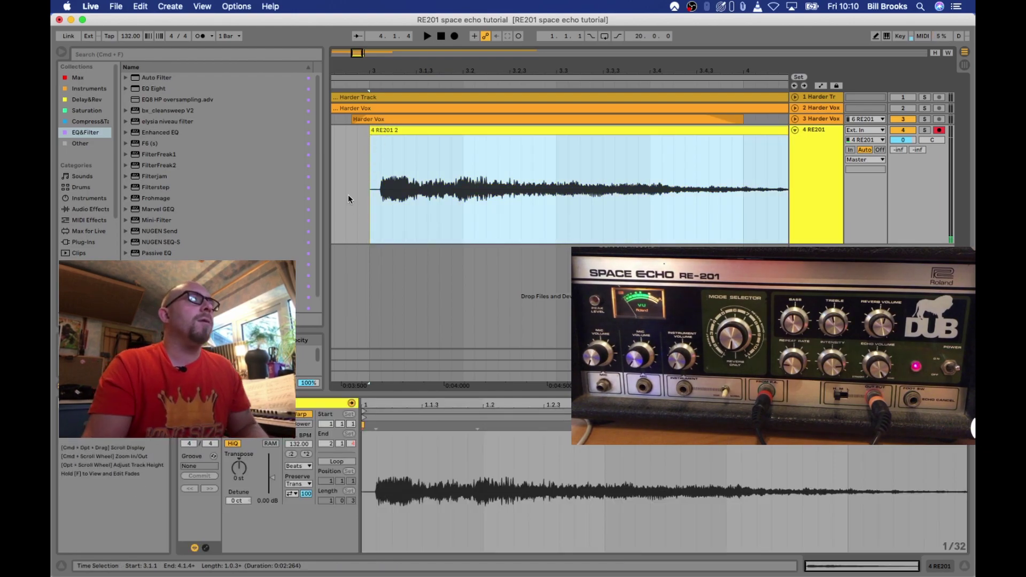
left_click(302, 414)
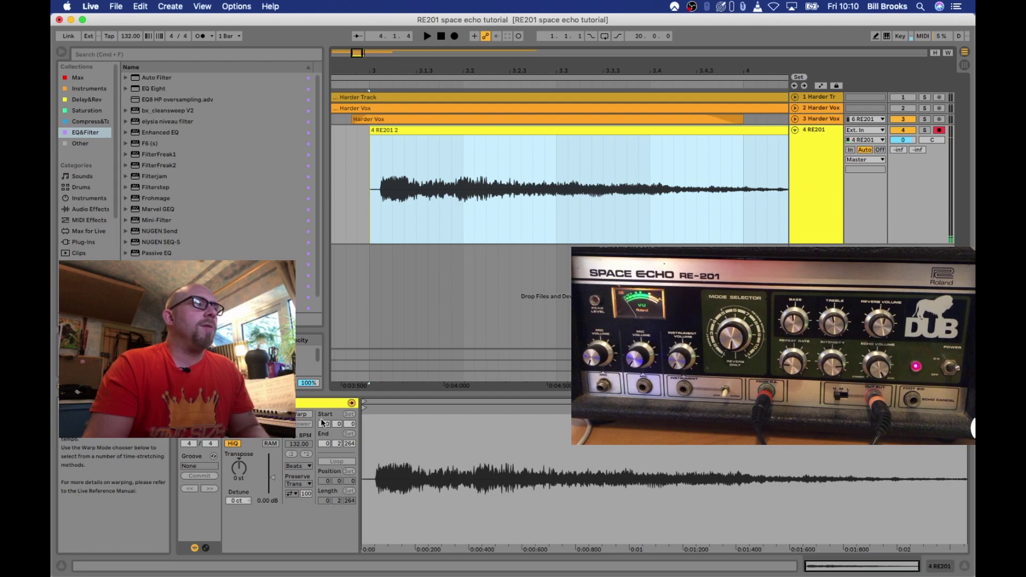
mouse_move(369, 422)
left_mouse_down()
mouse_move(370, 444)
mouse_move(374, 409)
mouse_move(414, 410)
left_mouse_up()
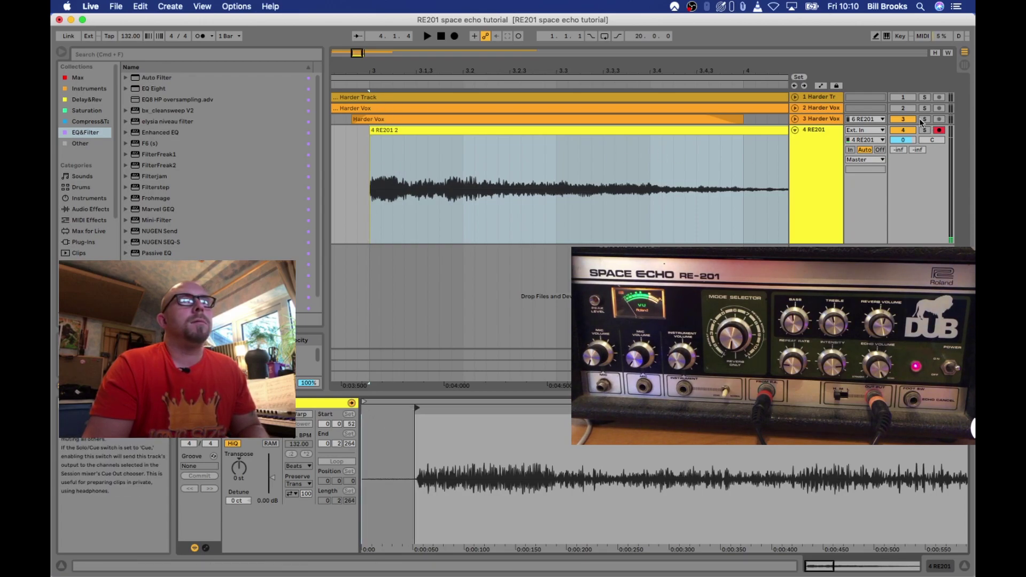
- Play the trimmed RE201 clip with the duplicated Harder Vox muted and the original Harder Vox unmuted, and stop playback
key("space")
left_click(903, 118)
left_click(903, 108)
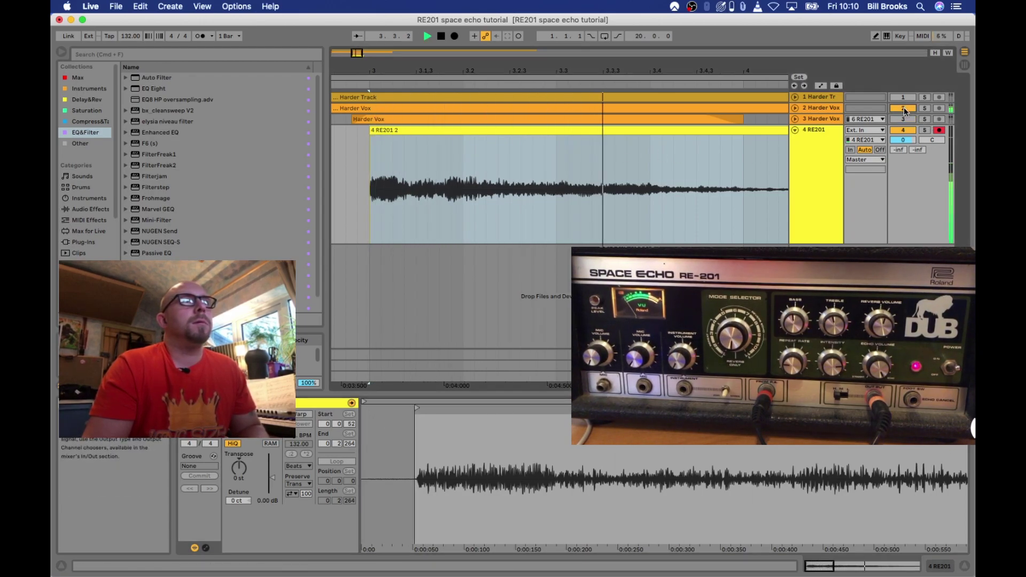
key("space")
- Shift the RE201 clip to start at 3.1.3 and play it from 3.1.1 against the original vocal
left_click_drag(463, 72, 462, 66)
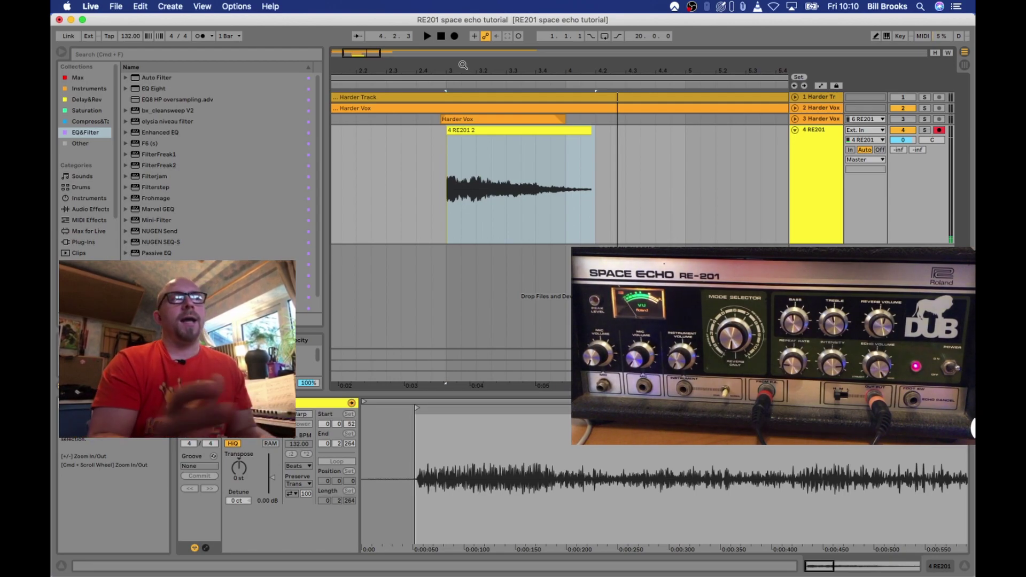
left_click_drag(466, 129, 482, 129)
left_click(441, 161)
key("space")
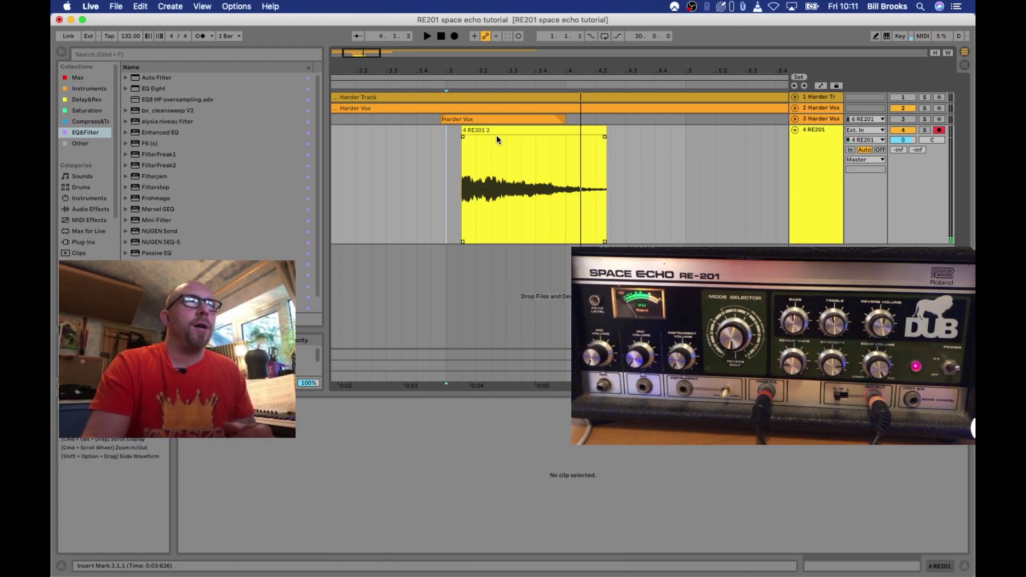
- Clear the RE201 clip and restore live echo monitoring by setting the track to In and unmuting the duplicated Harder Vox track
left_click(491, 133)
mouse_move(546, 136)
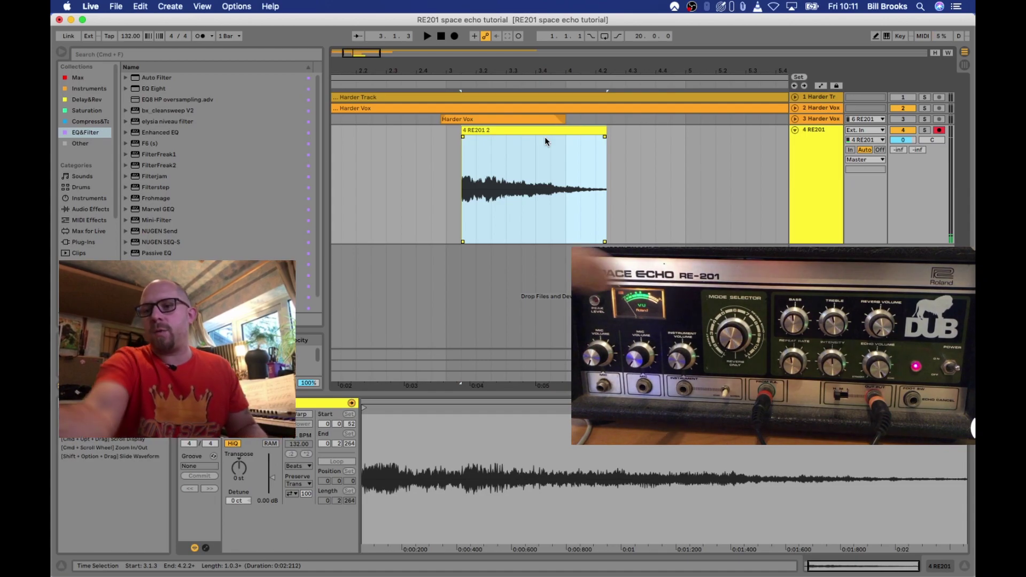
left_click(529, 130)
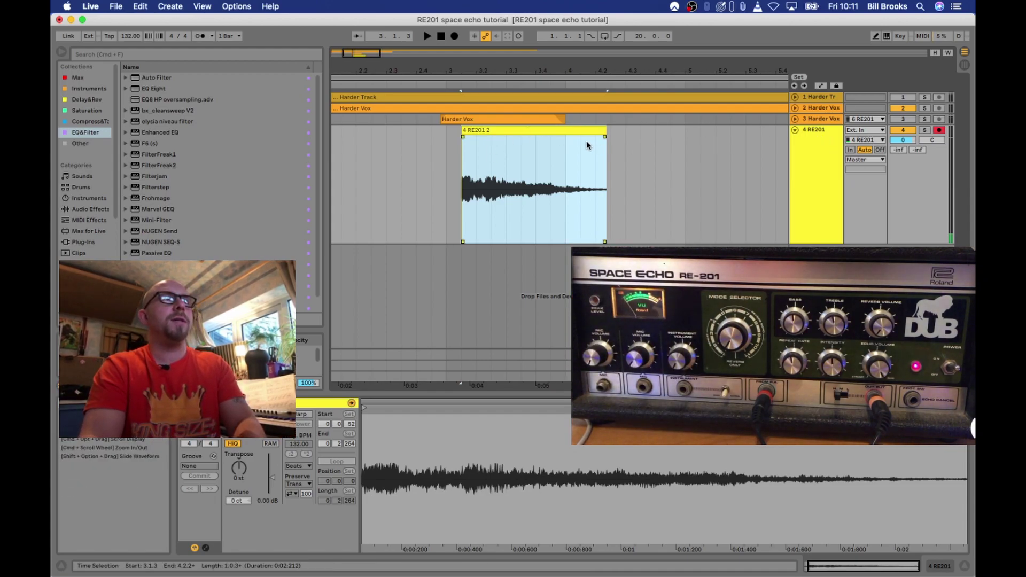
key("Delete")
left_click(850, 150)
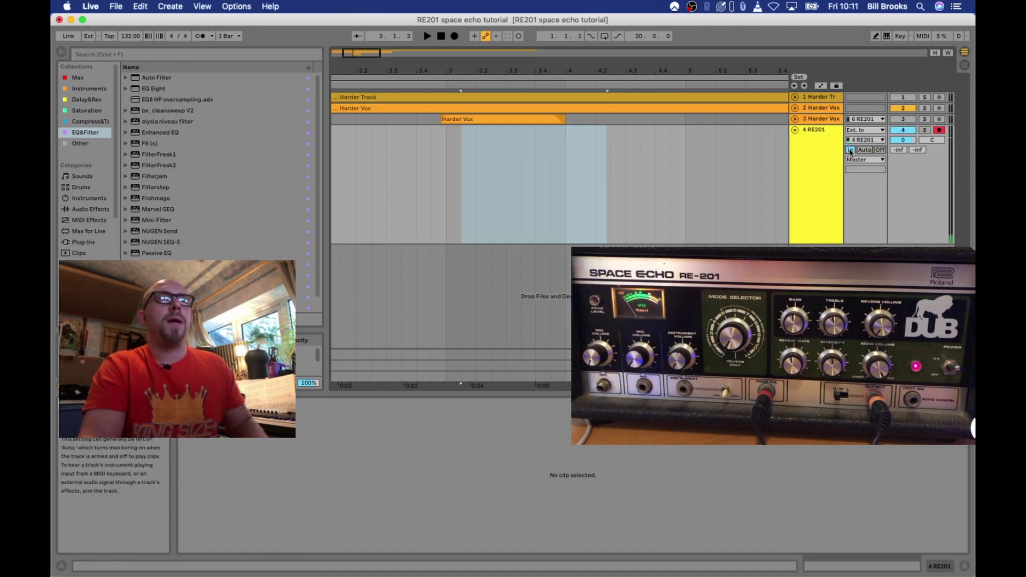
left_click(902, 115)
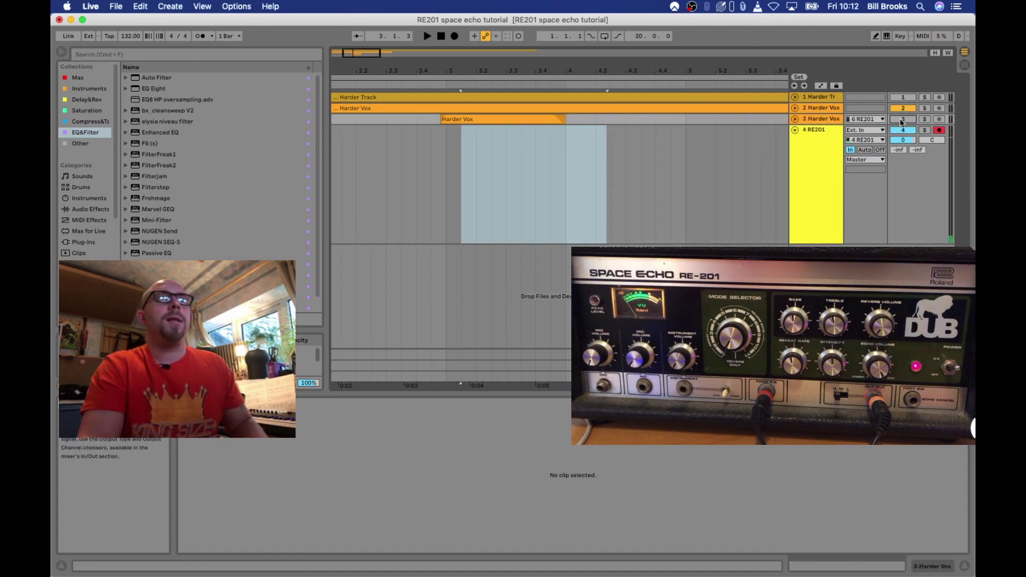
- Select the range from 3.1.1 to 5.1.1 on the RE201 track and loop it
left_click(447, 131)
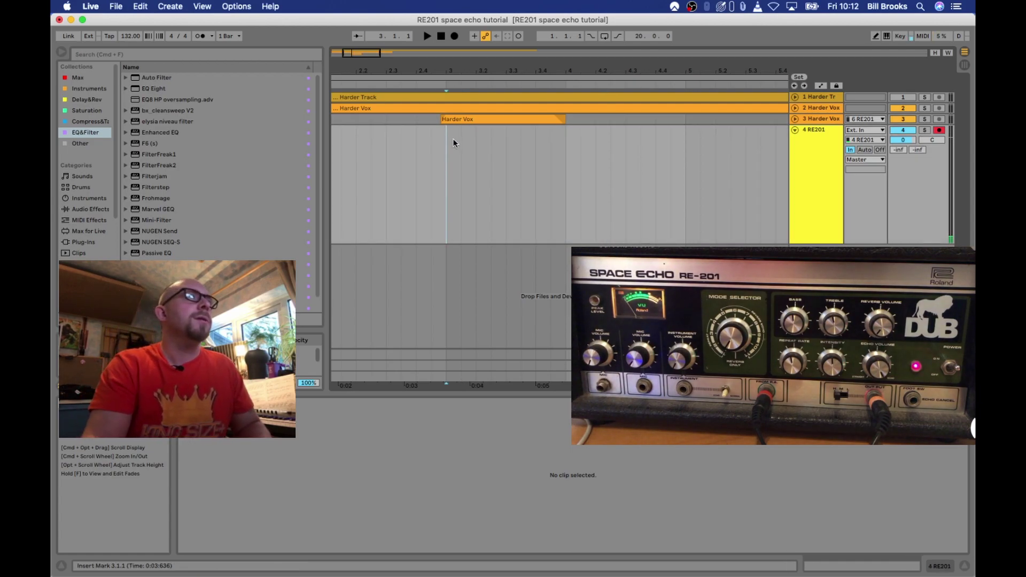
left_click_drag(446, 137, 691, 135)
key("super+l")
left_click_drag(667, 55, 667, 64)
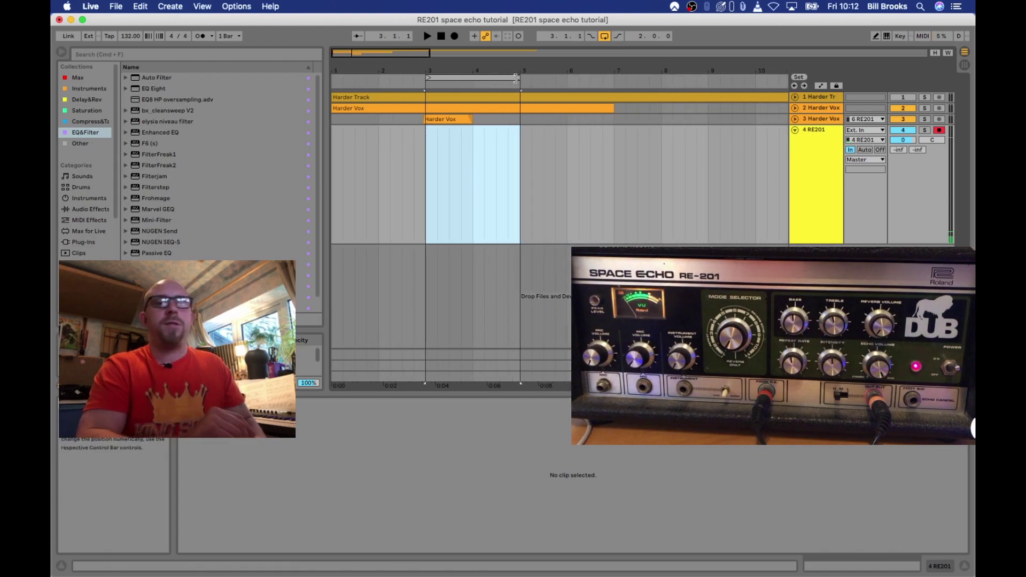
- Play the two-bar vocal loop through the Space Echo while adjusting the unit, and repeat it with the metronome turned on
key("space")
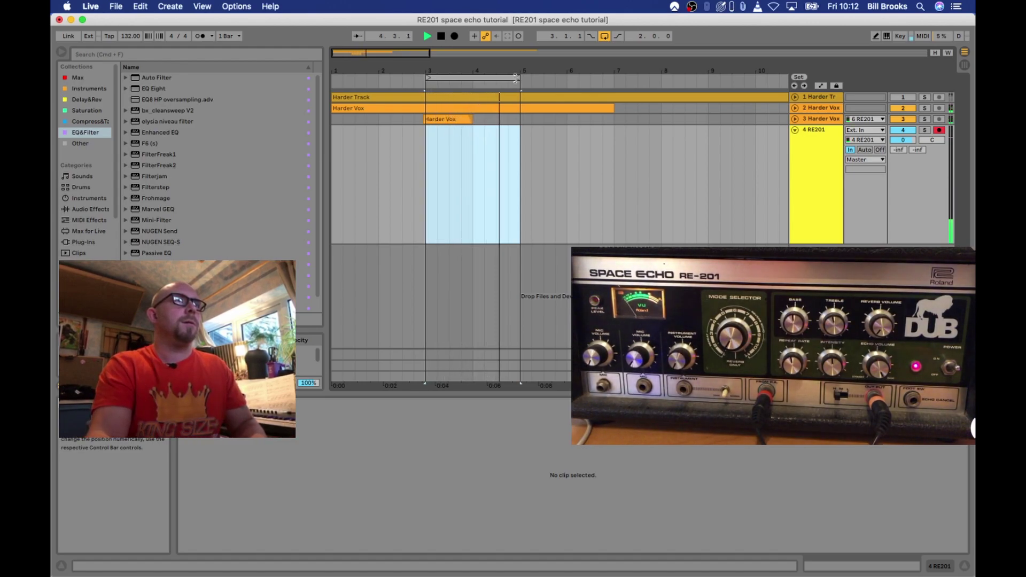
left_click(515, 79)
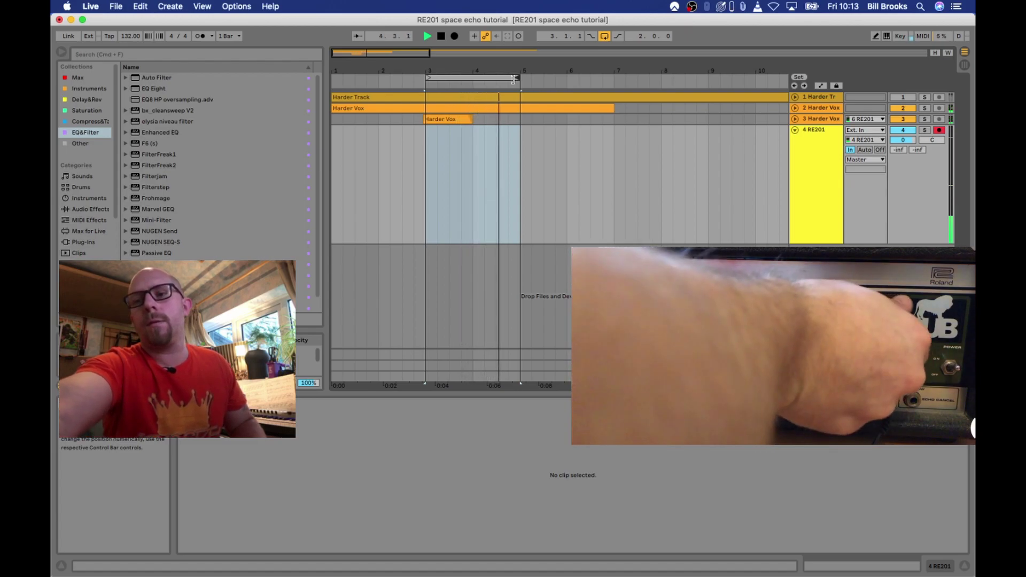
key("space")
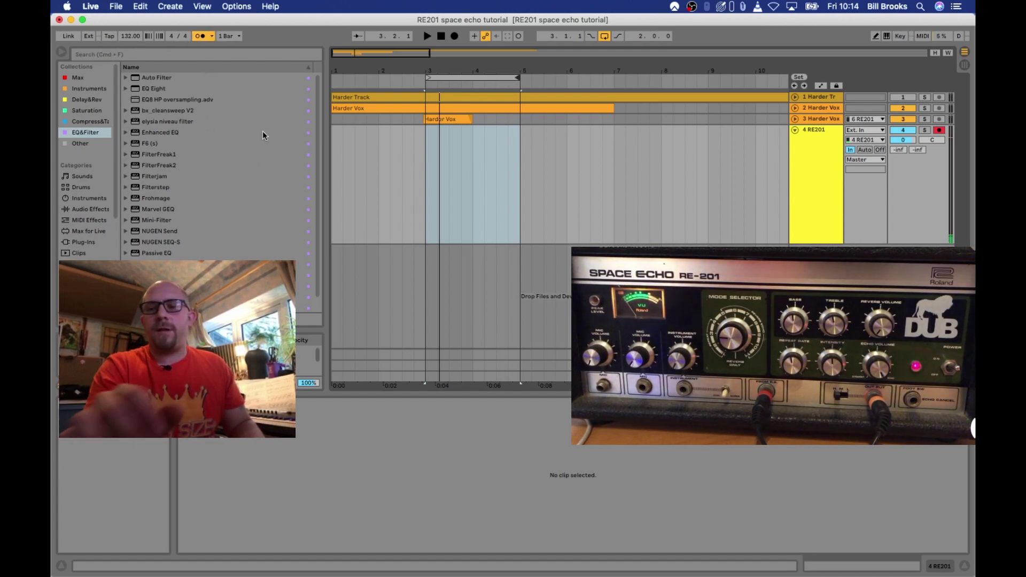
key("space")
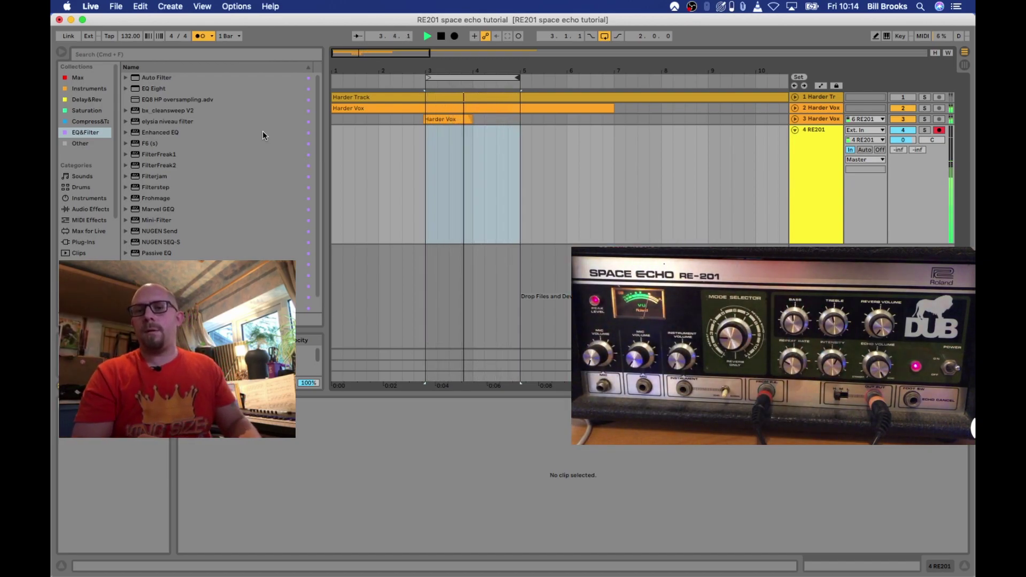
key("space")
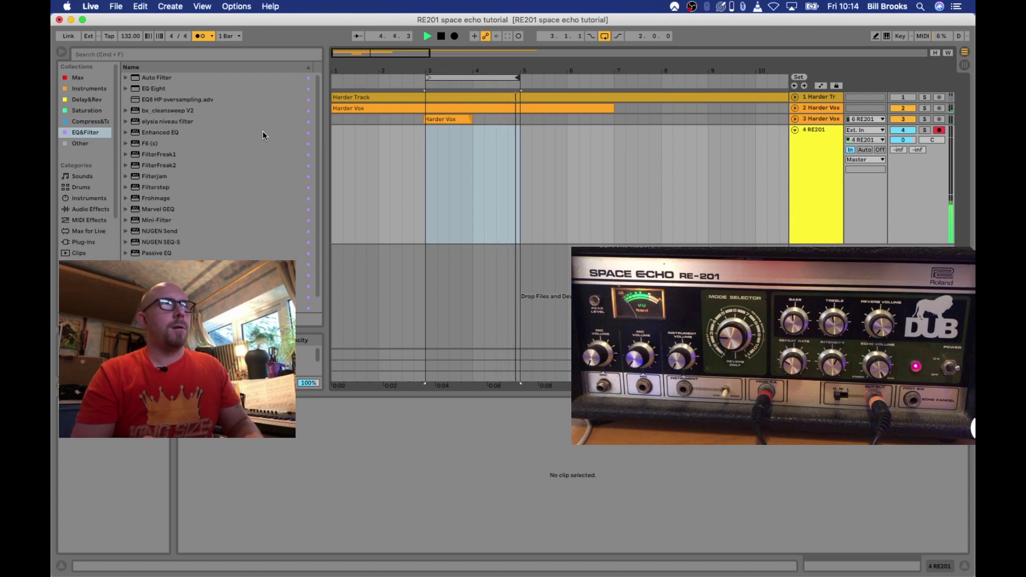
- Extend the loop range to 18 bars, from 3.1.1 to 21.1.1, and switch looping off
left_click_drag(476, 80, 695, 63)
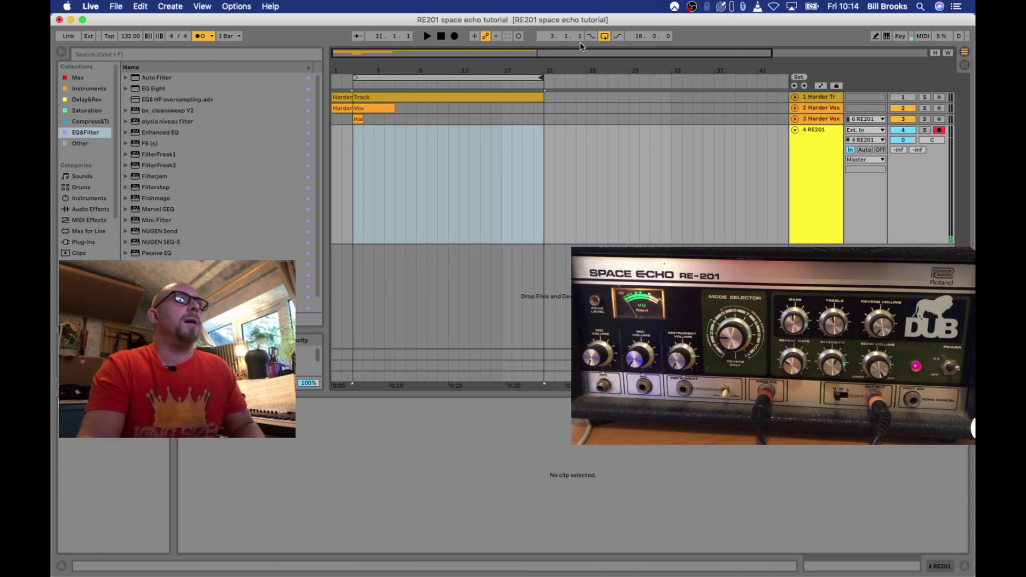
left_click(351, 143)
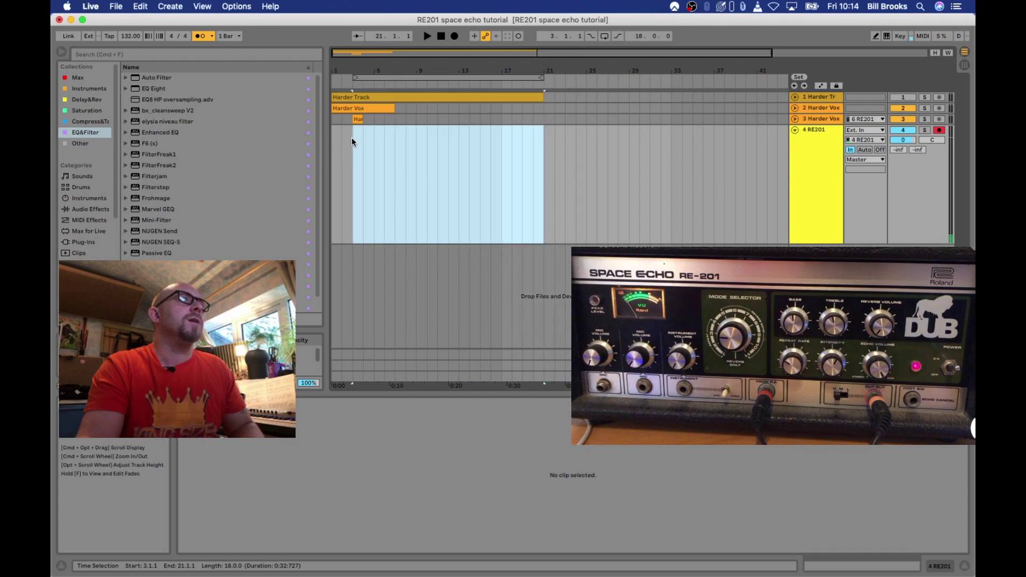
left_click_drag(348, 71, 349, 86)
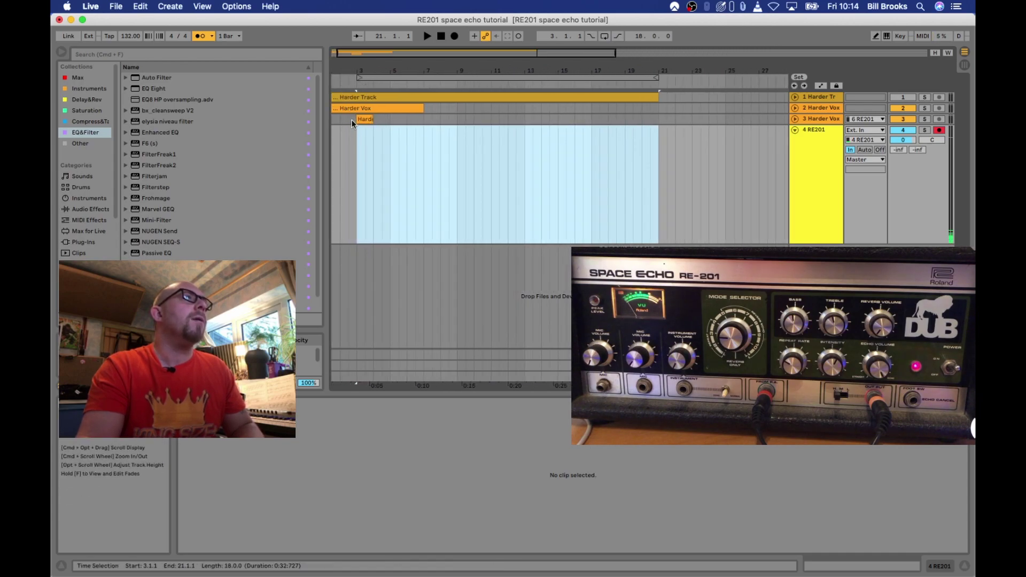
- Record the Space Echo return onto the RE201 track from 2.3.1 to about 32.2.3, with the Harder Track unmuted
left_click(354, 148)
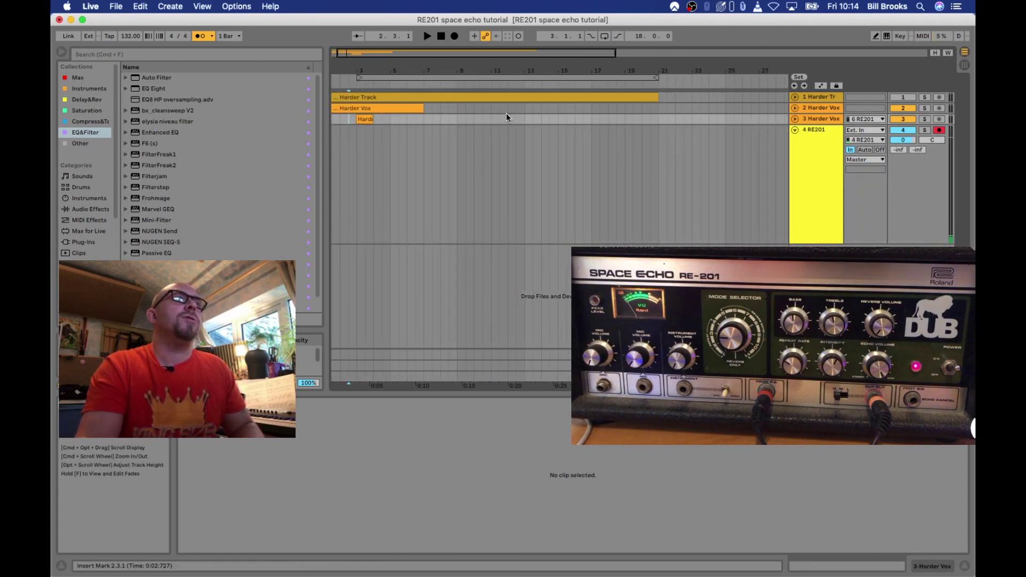
left_click(908, 97)
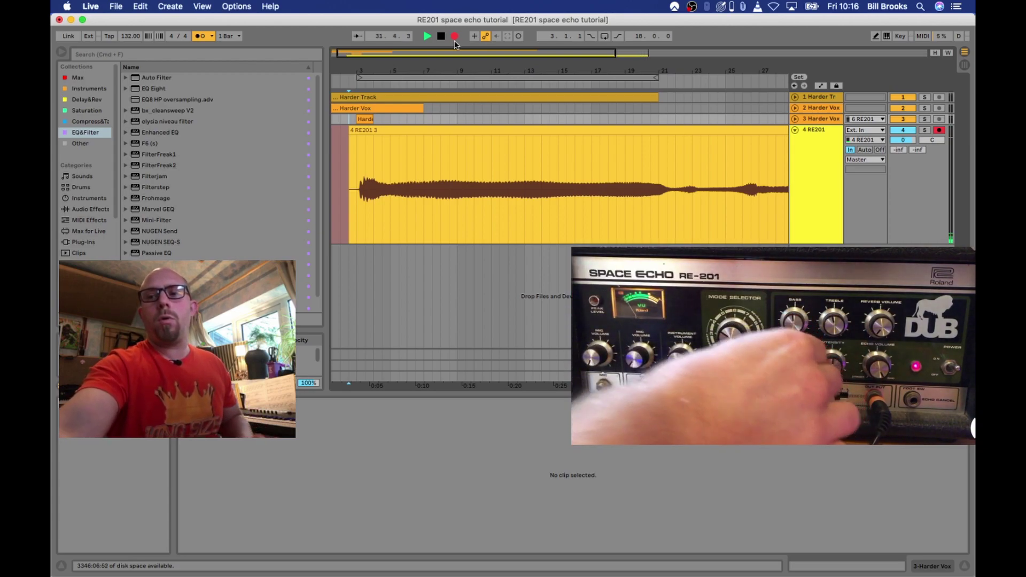
key("space")
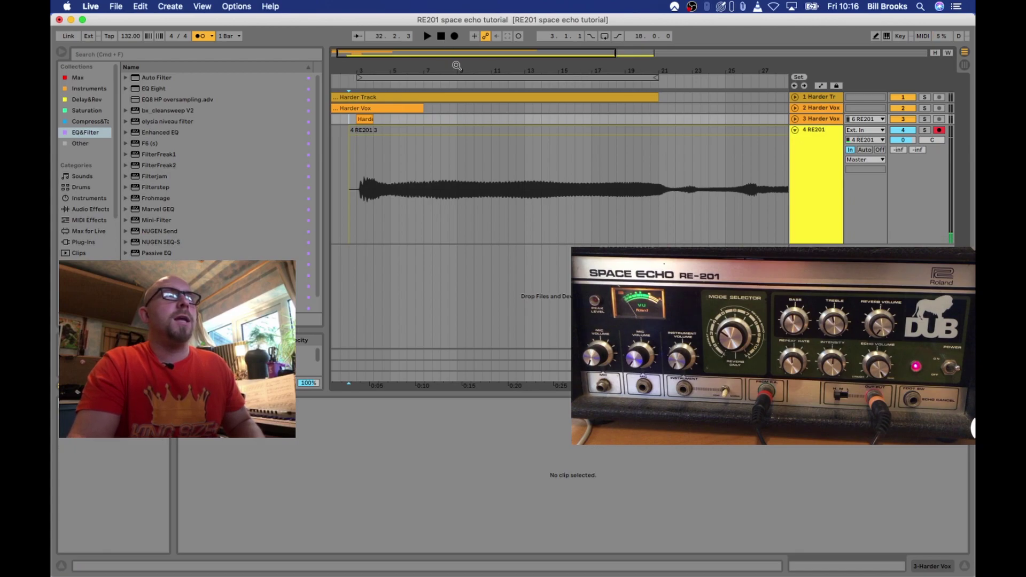
- Set the RE201 track's monitoring to Auto and mute the duplicated Harder Vox track for playback of the long take
key("minus")
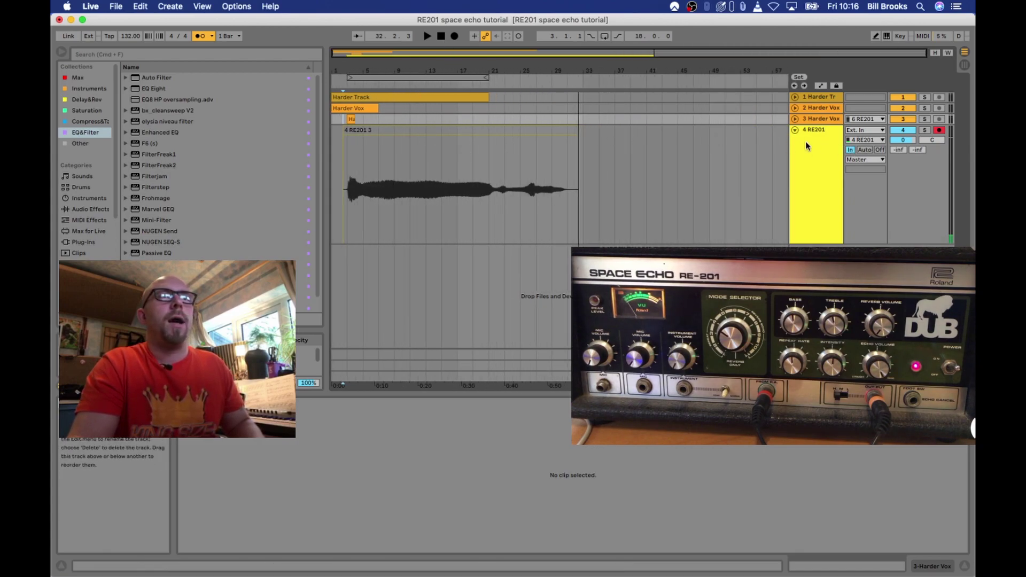
left_click(806, 141)
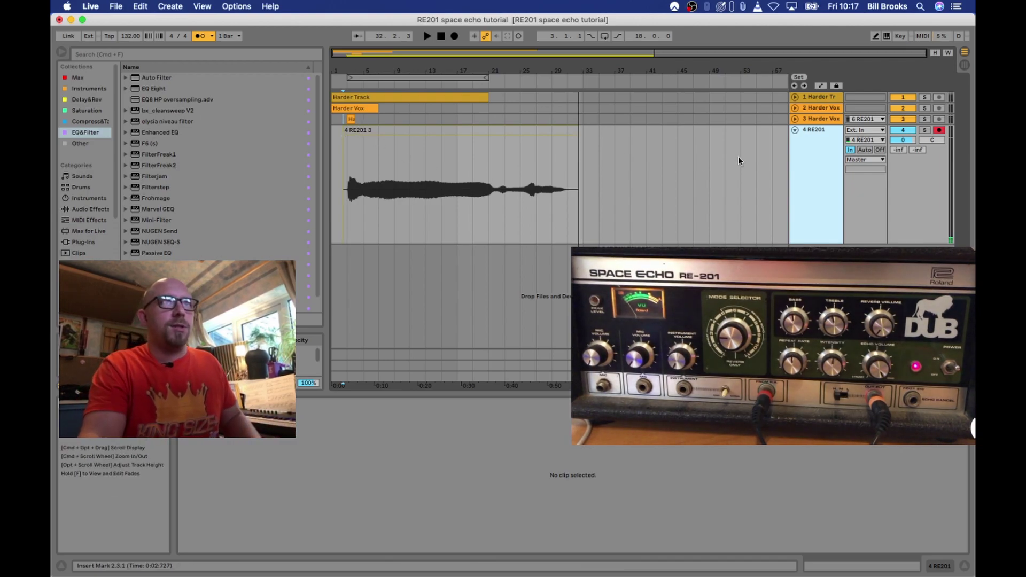
left_click(863, 150)
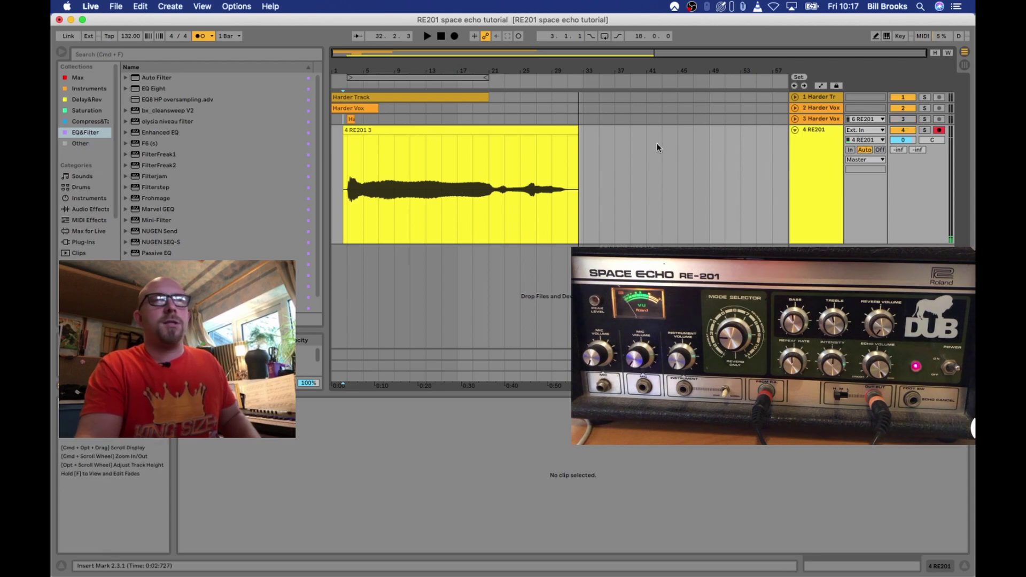
- Mute the Harder Track and play the long RE201 take while raising its clip gain to 5.25 dB
left_click(460, 141)
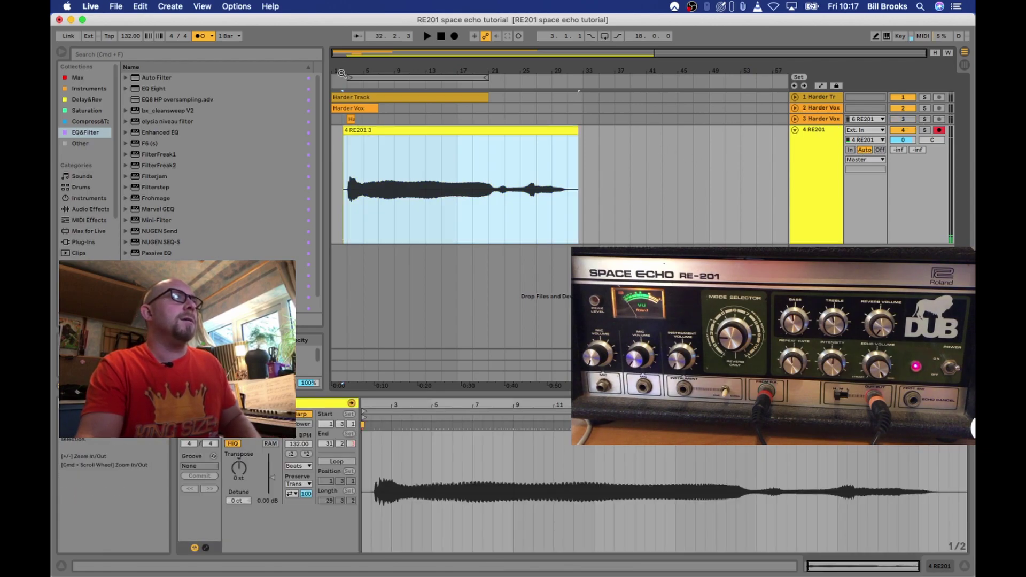
left_click(902, 98)
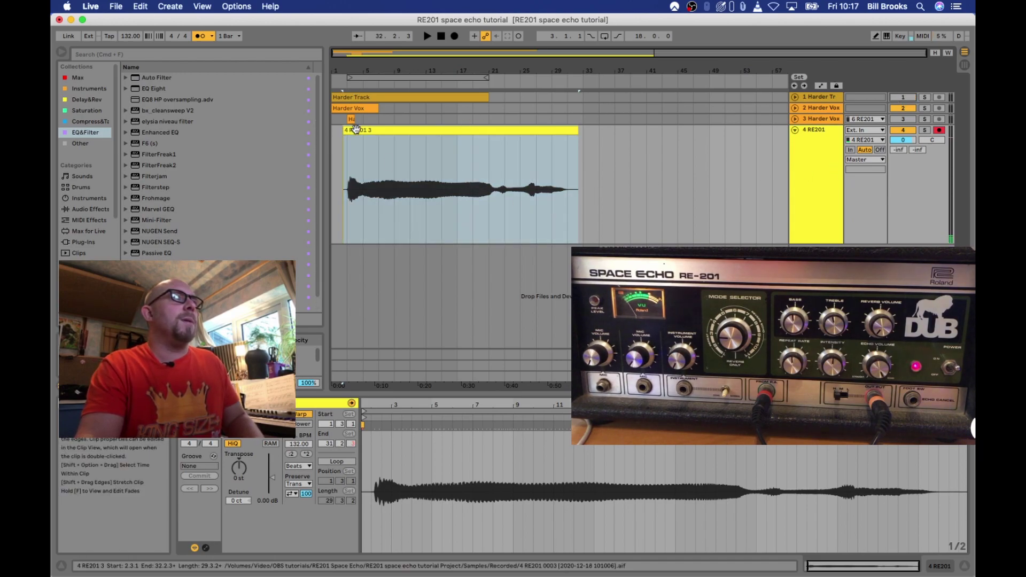
key("space")
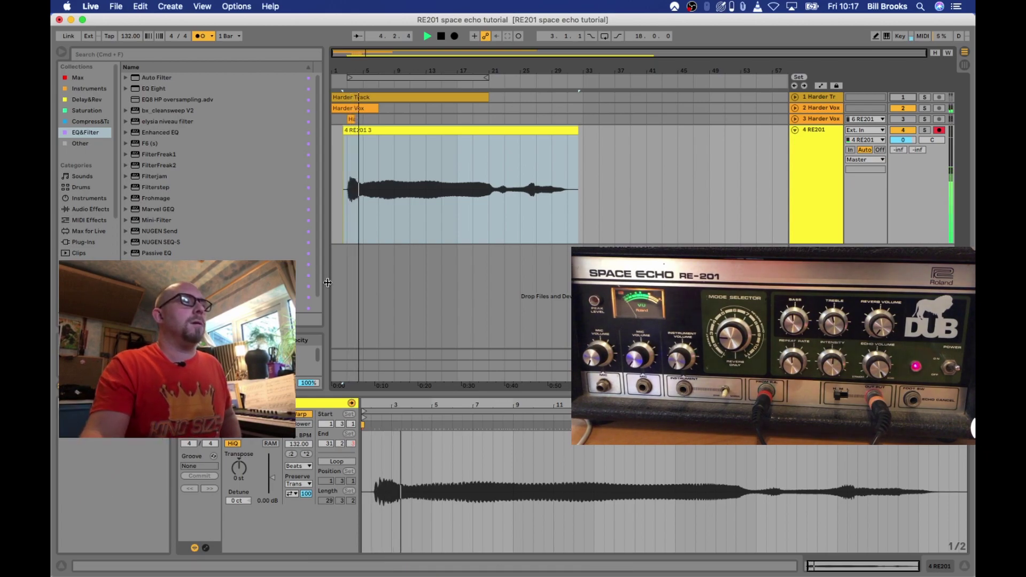
left_click_drag(273, 477, 273, 471)
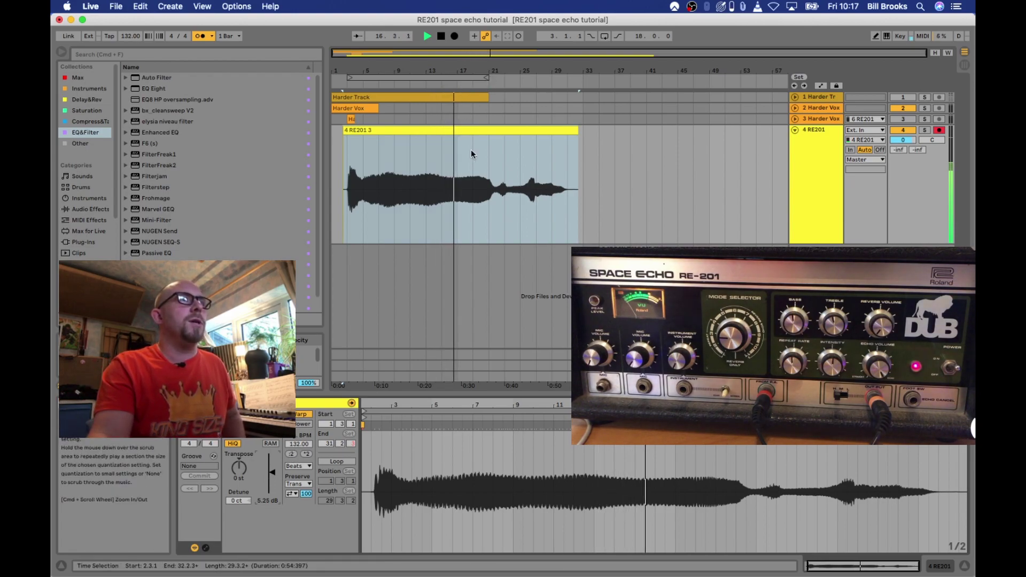
left_click(456, 193)
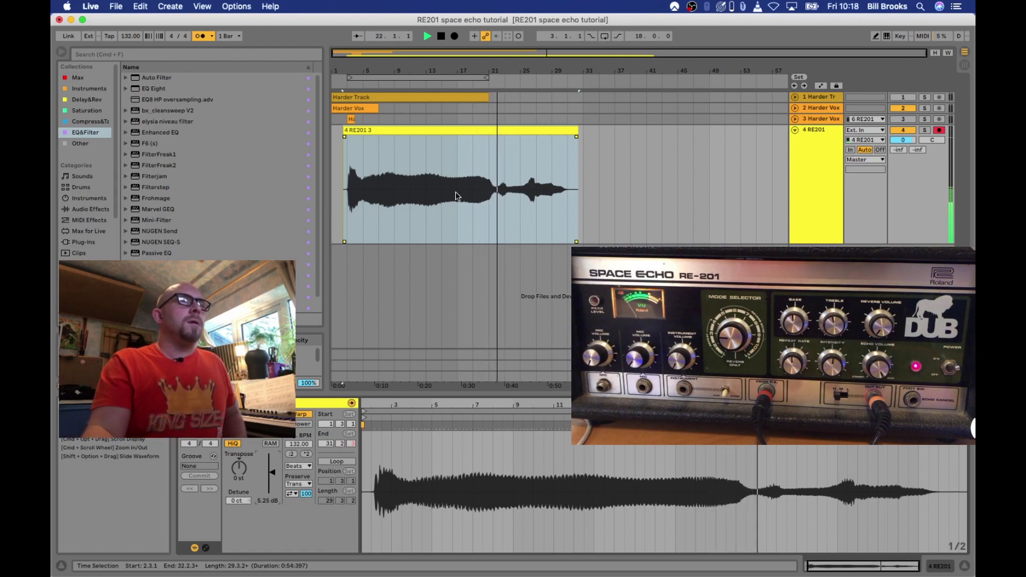
left_click(490, 205)
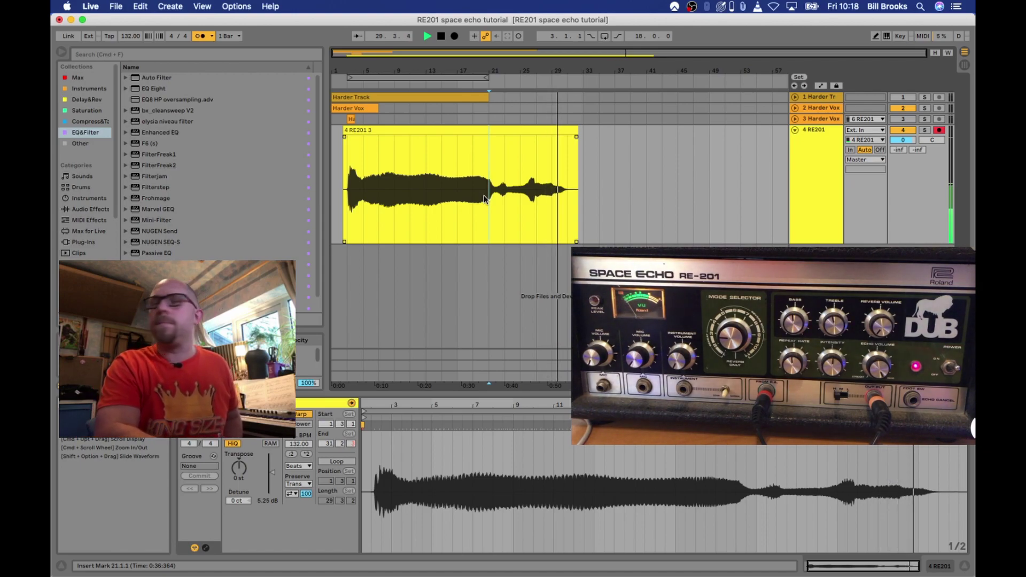
key("space")
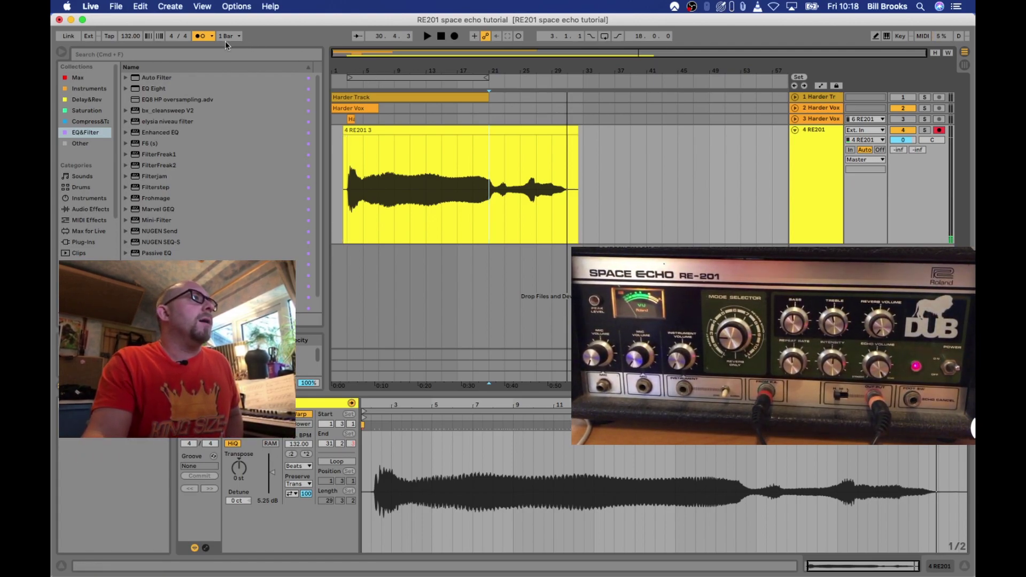
- Split the RE201 take at 21.1.1 and move the tail section so it starts at 27.1.1
left_click_drag(490, 229, 589, 155)
key("Delete")
key("super+v")
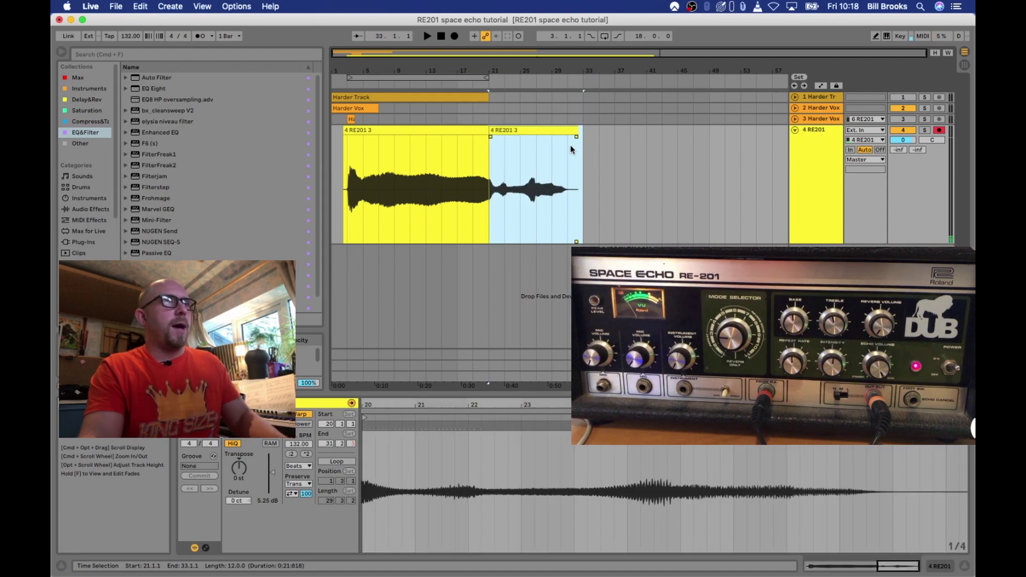
left_click_drag(531, 131, 569, 135)
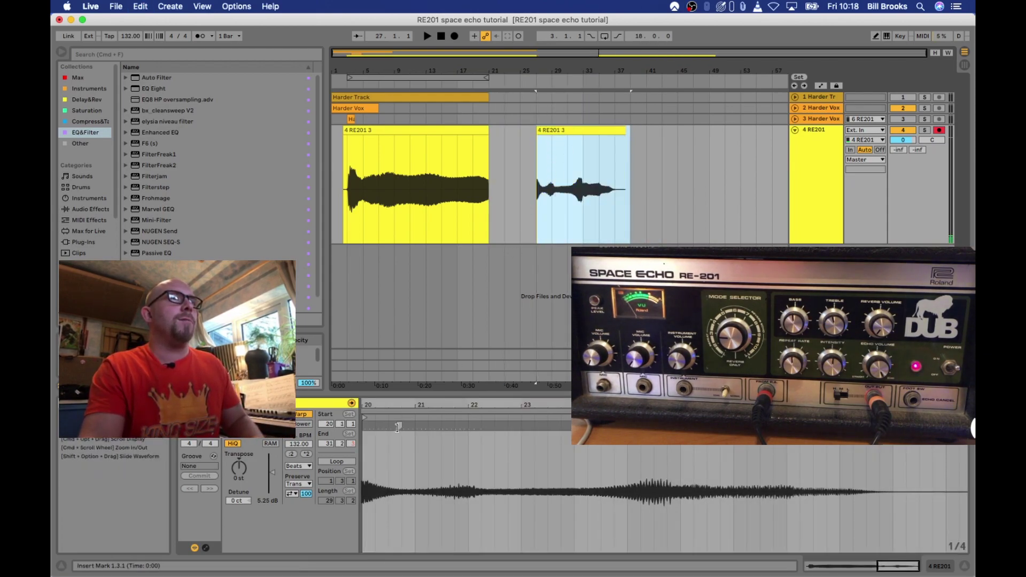
- Raise the tail clip's gain to 8.00 dB and move the clip so it starts at 33.1.1
left_click(276, 457)
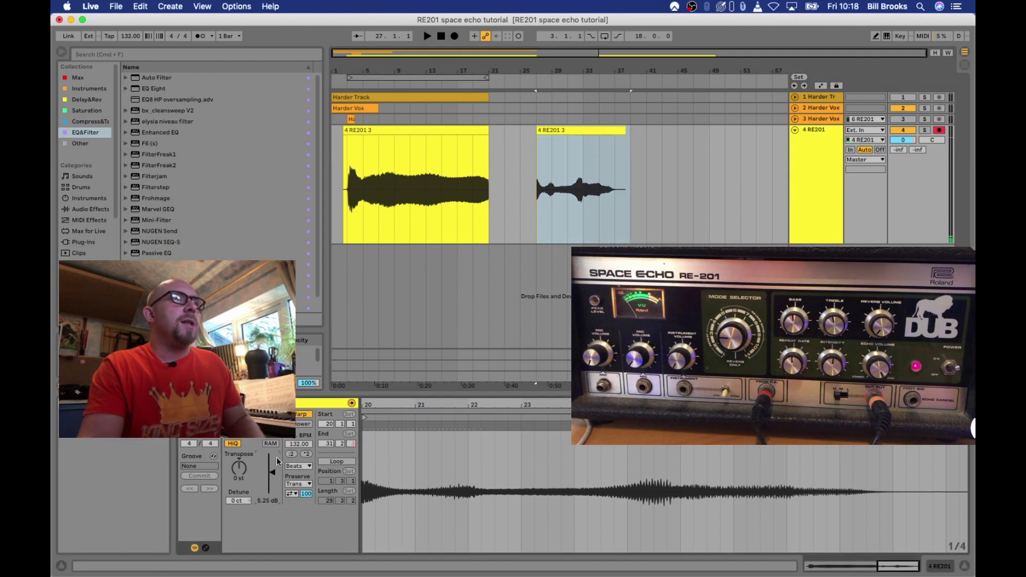
left_click_drag(276, 459, 277, 454)
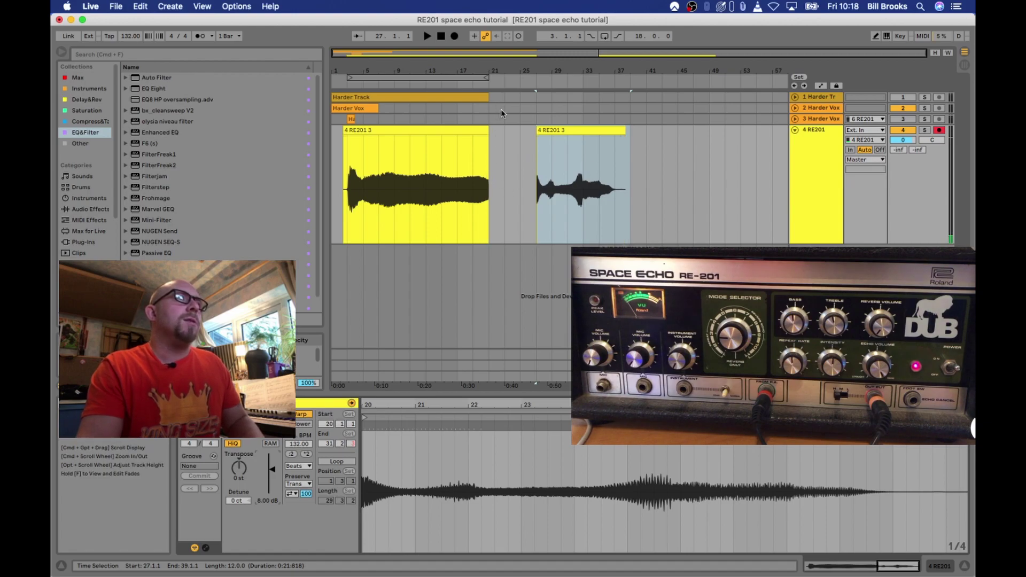
left_click(577, 134)
left_click_drag(577, 133, 624, 135)
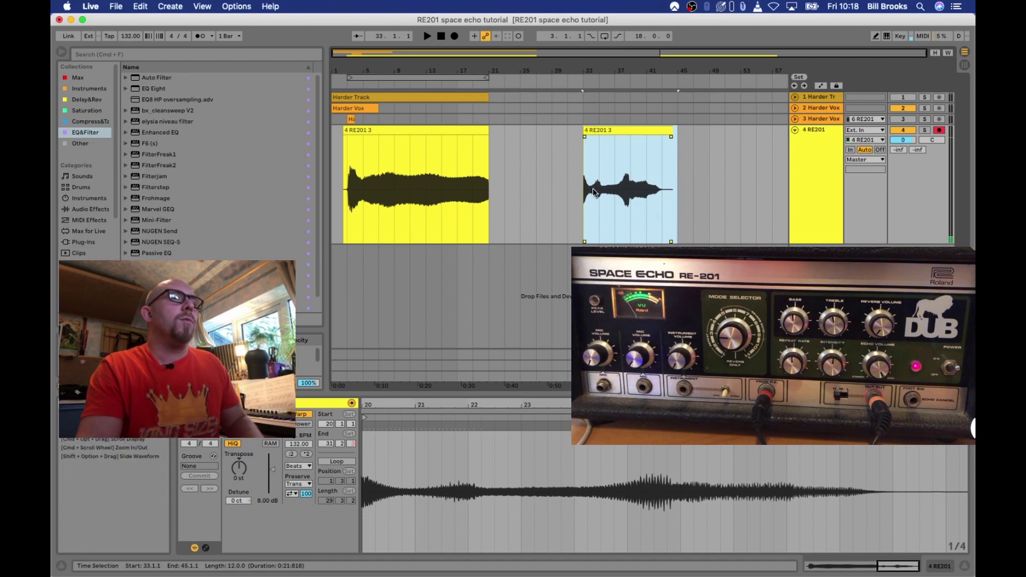
- Trim the start of the first RE201 clip to 3.1.1
left_click(449, 137)
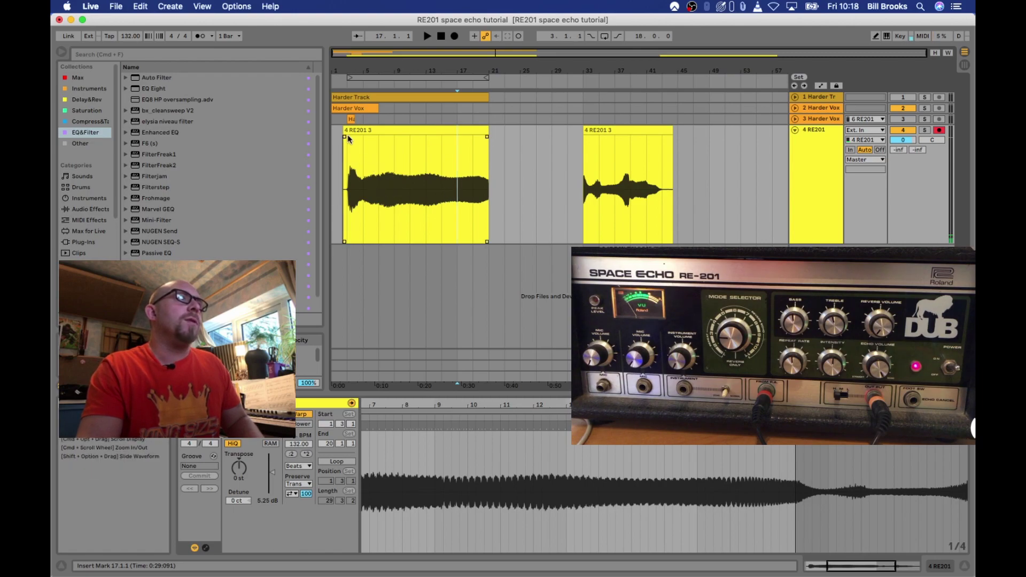
left_click_drag(345, 130, 347, 130)
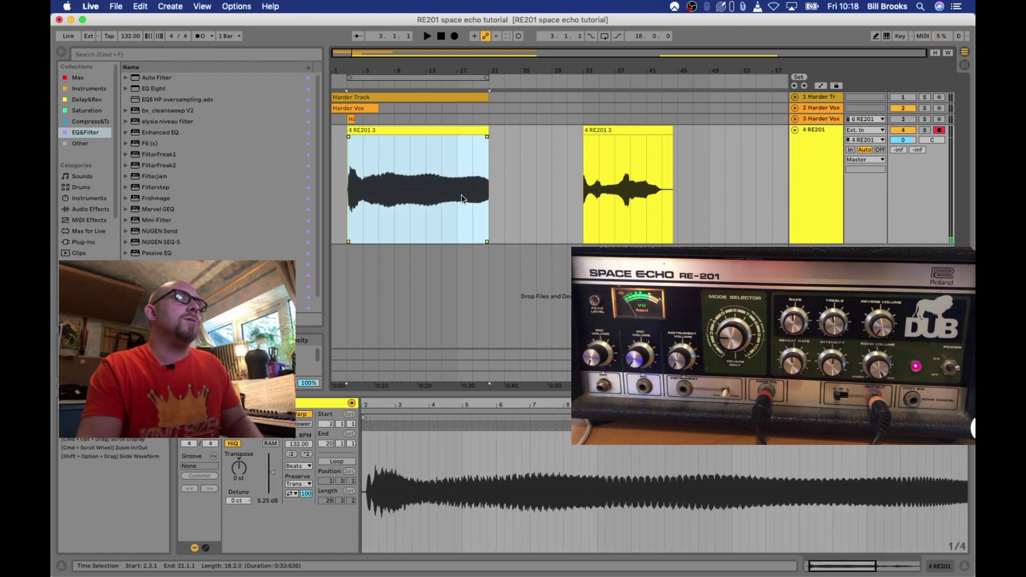
- Show the first RE201 clip's Transposition envelope and set its warp mode to Texture
left_click(541, 396)
left_click_drag(541, 396, 541, 325)
left_click_drag(457, 323, 463, 412)
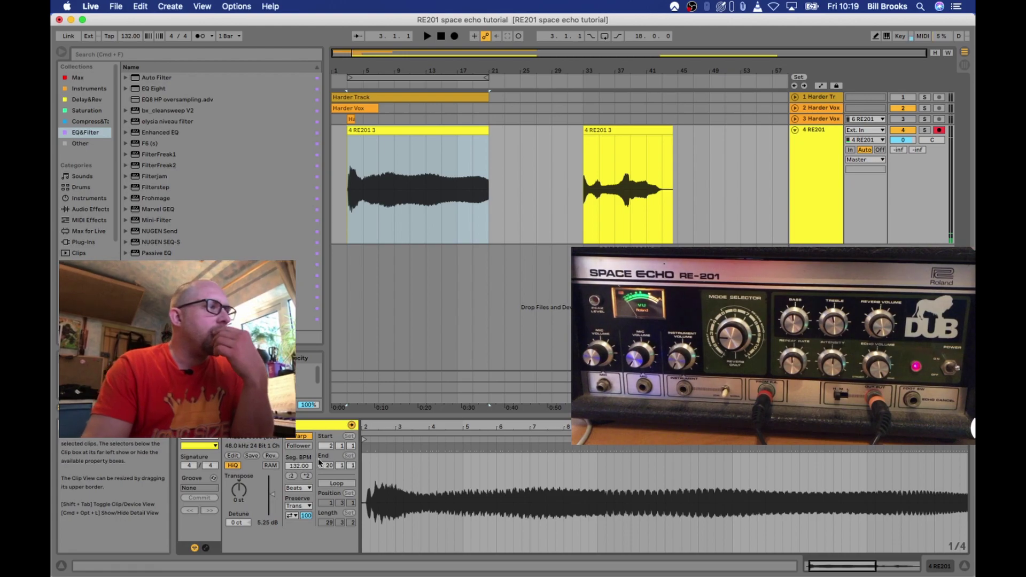
left_click(205, 548)
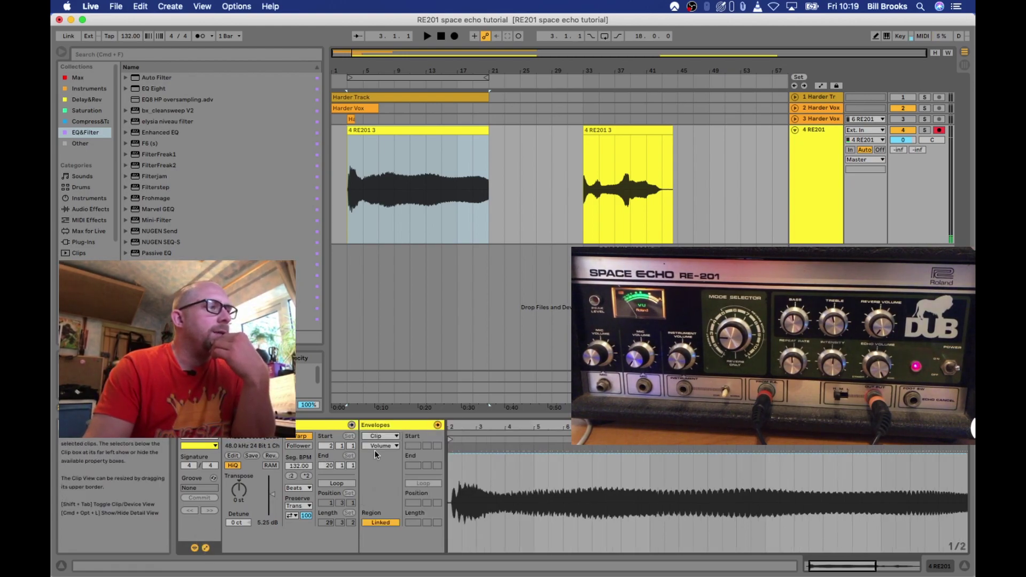
left_click(382, 436)
left_click(382, 445)
left_click(382, 446)
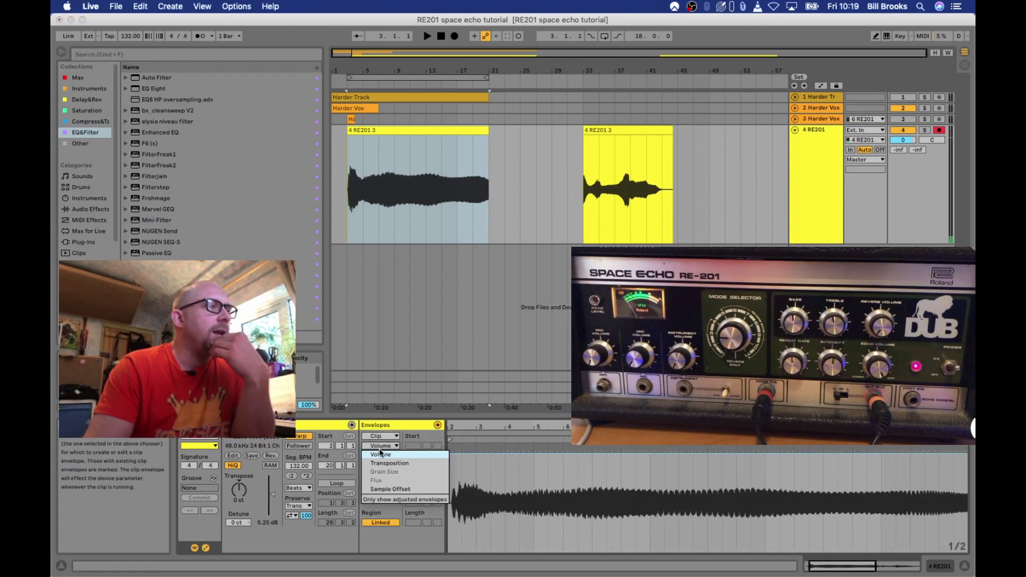
left_click(380, 455)
left_click(294, 488)
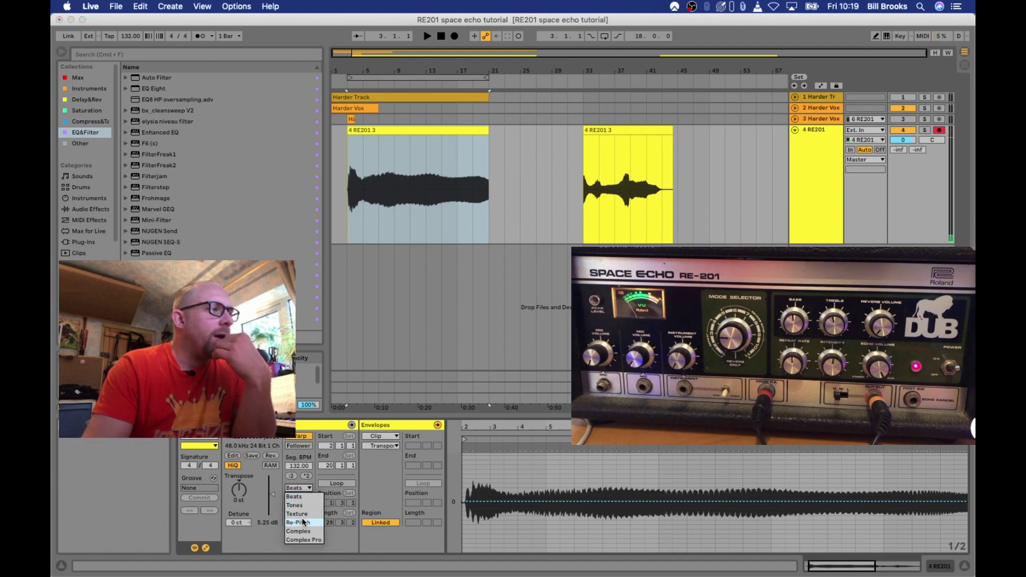
left_click(298, 514)
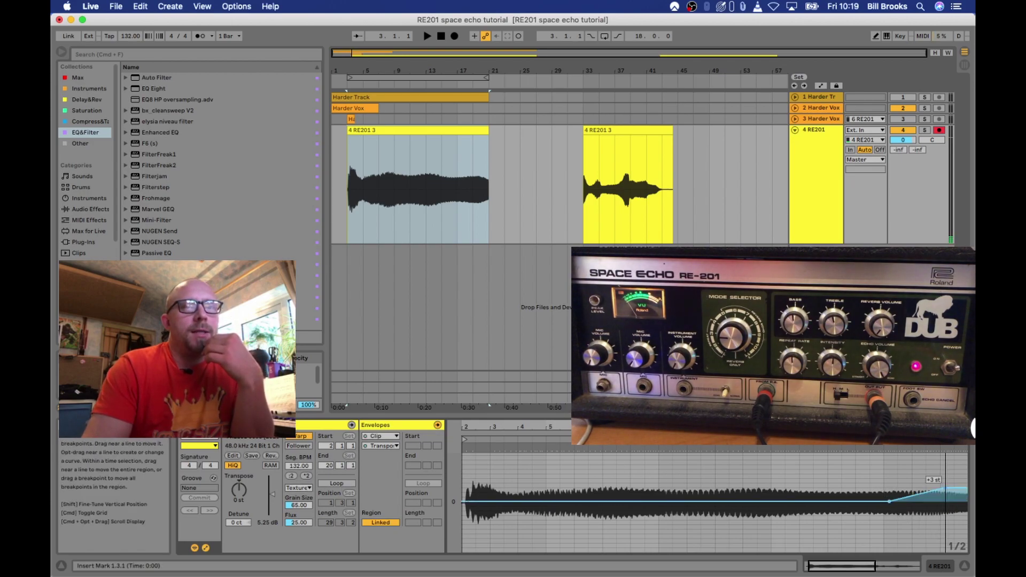
- Draw a transposition ramp rising from 0 to +12 st at the end of the first RE201 clip and play it back
left_click_drag(954, 477, 915, 455)
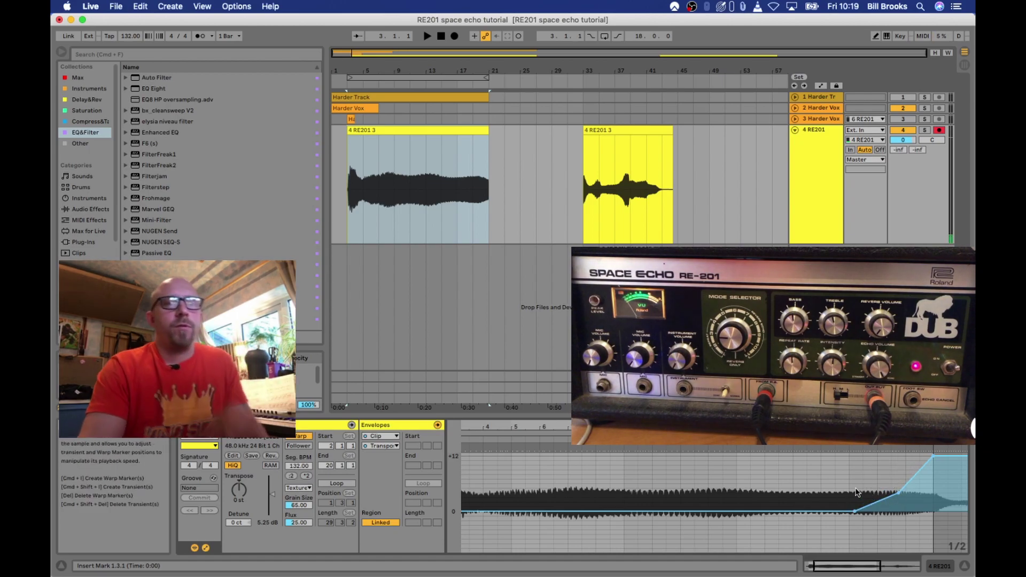
left_click(826, 484)
key("space")
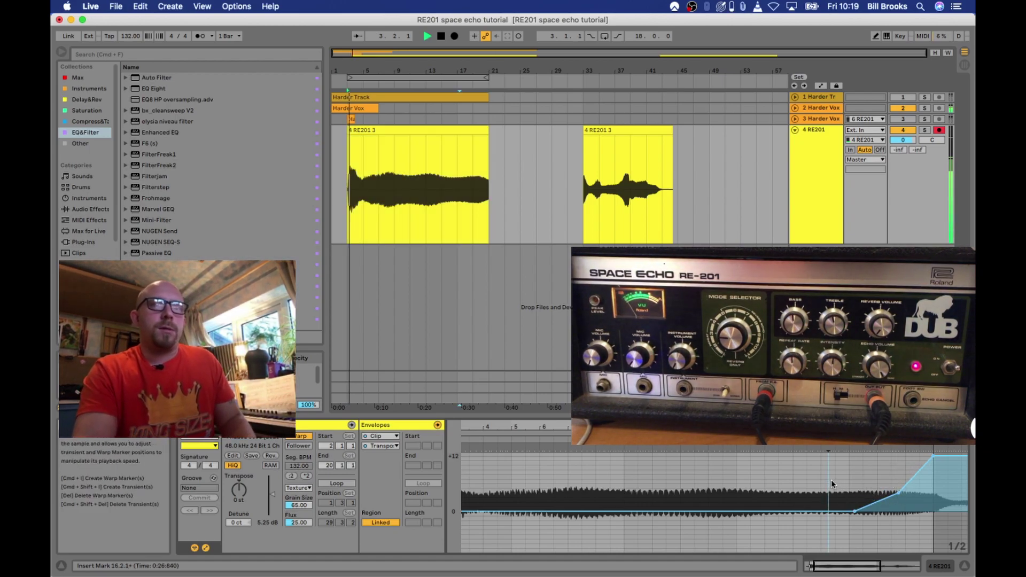
left_click(464, 197)
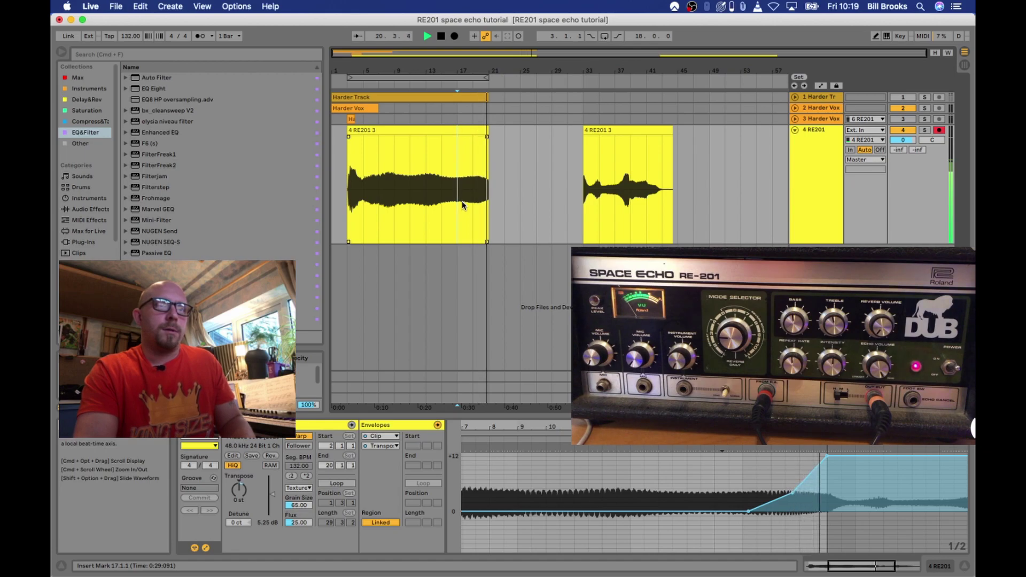
key("space")
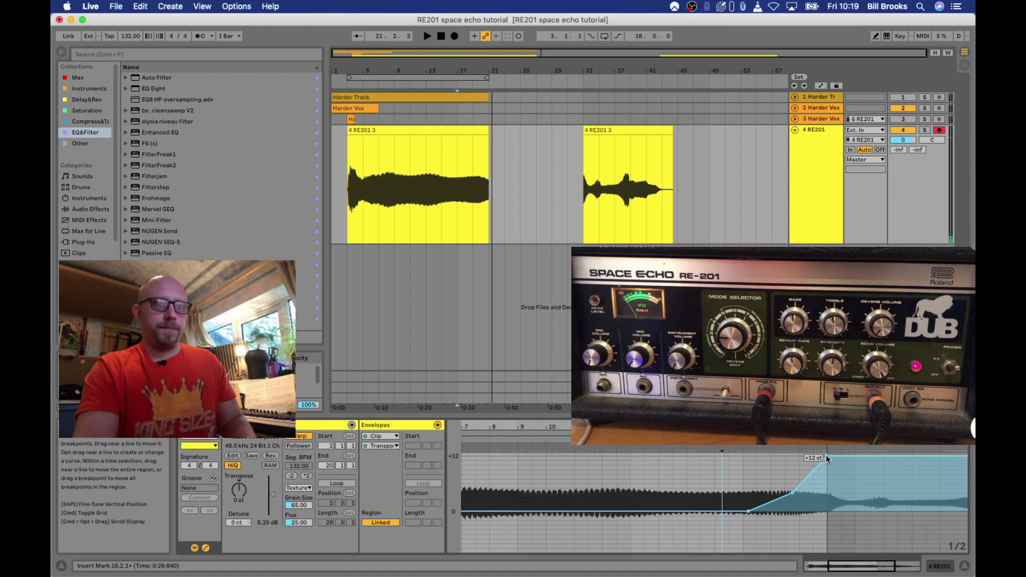
- Raise the final level of the transposition ramp well above +12 st and play the clip's ending again
left_click_drag(827, 458, 827, 451)
left_click(772, 448)
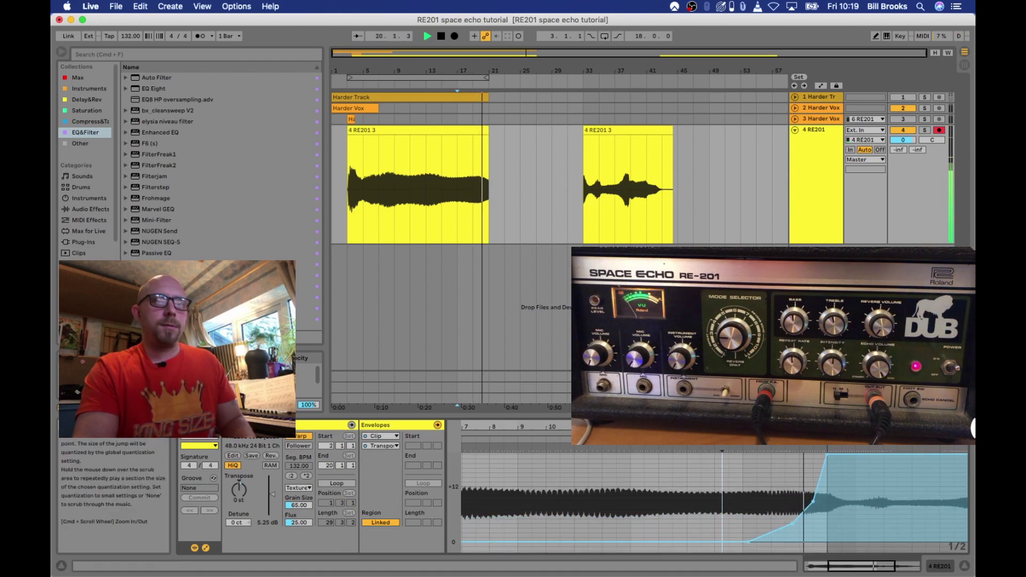
key("space")
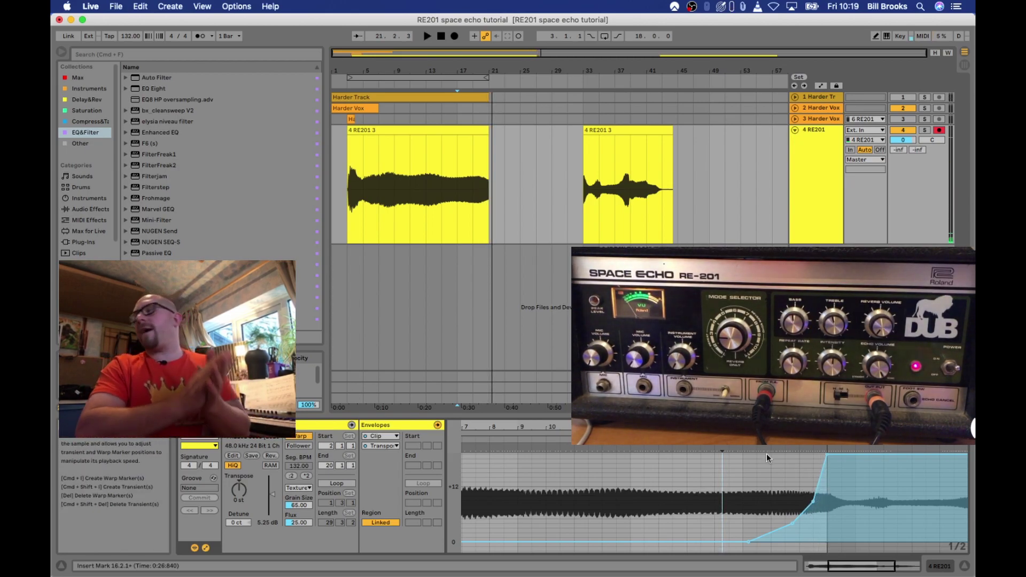